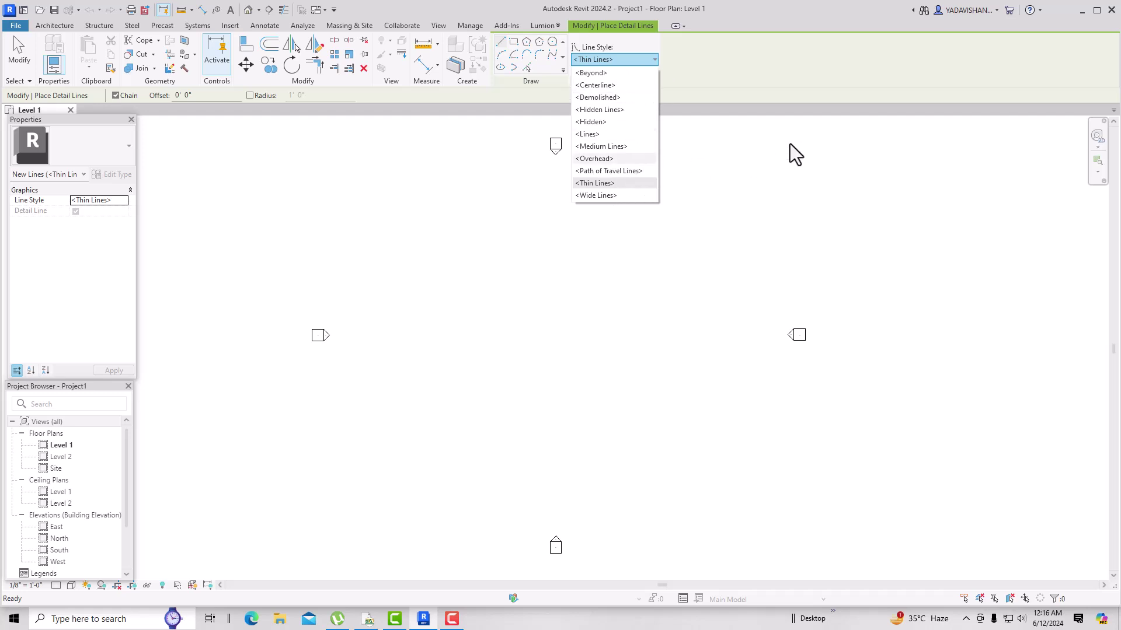
click(462, 30)
click(463, 29)
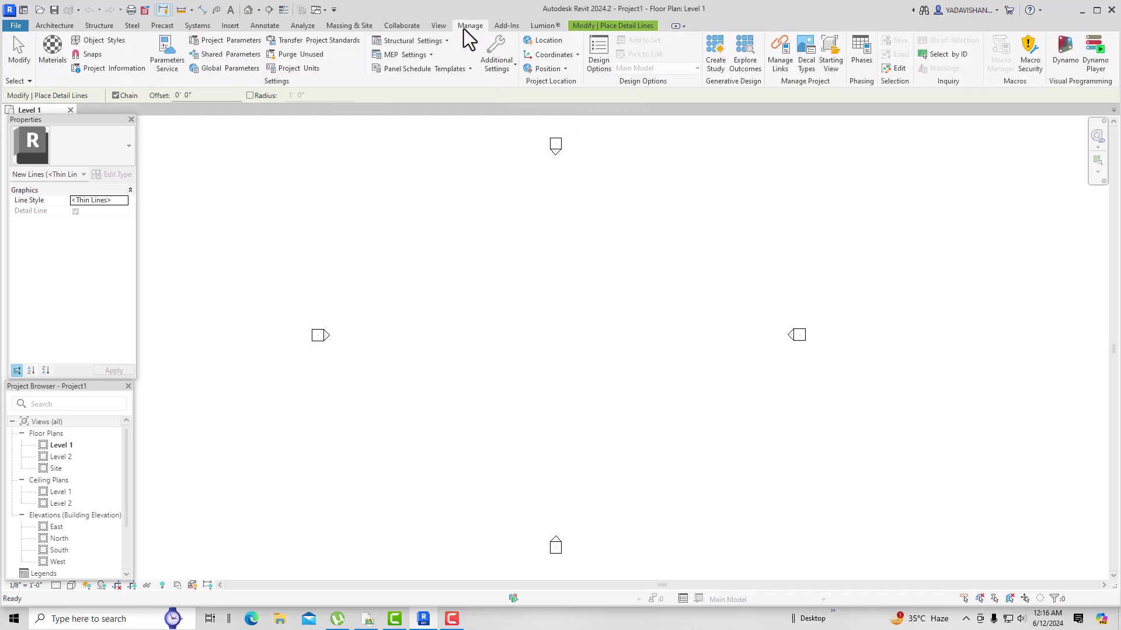
click(500, 64)
click(502, 96)
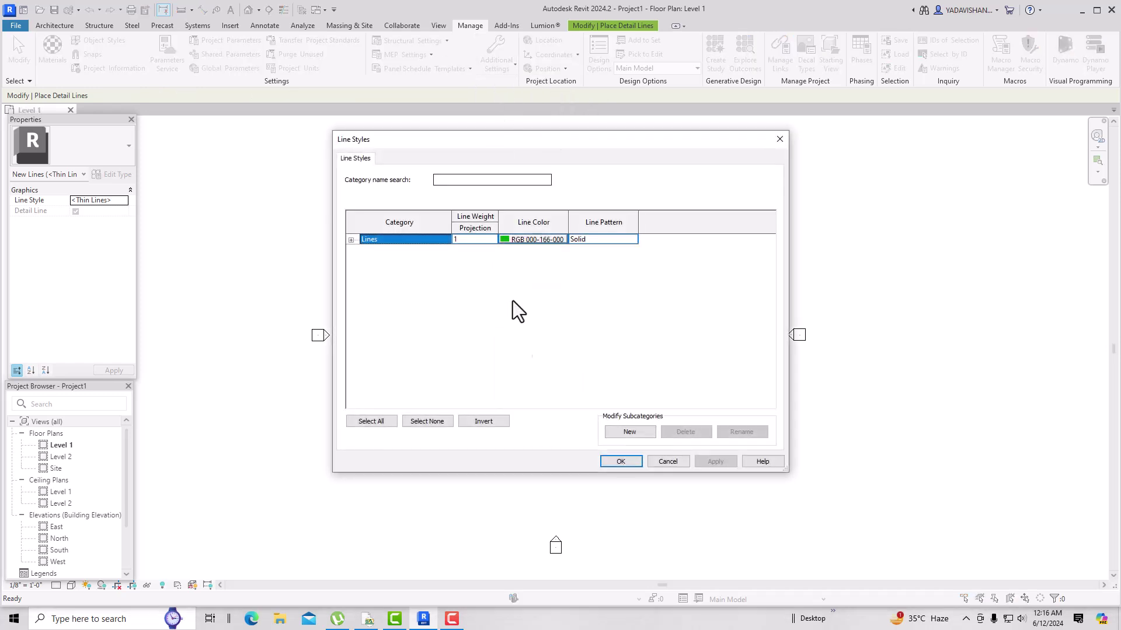
click(630, 437)
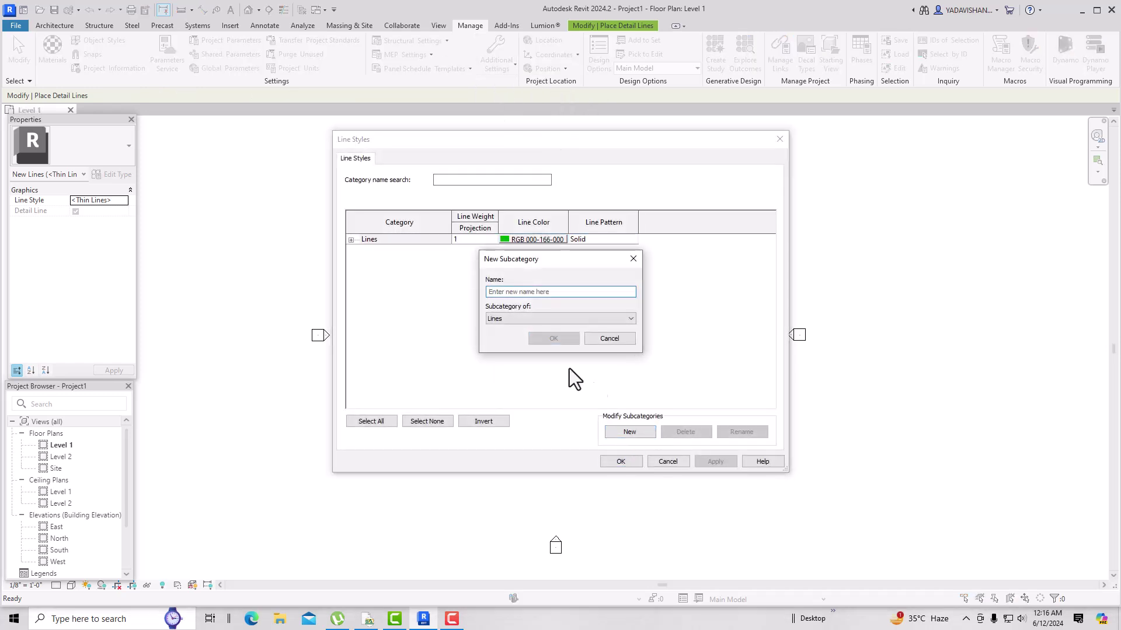
click(633, 259)
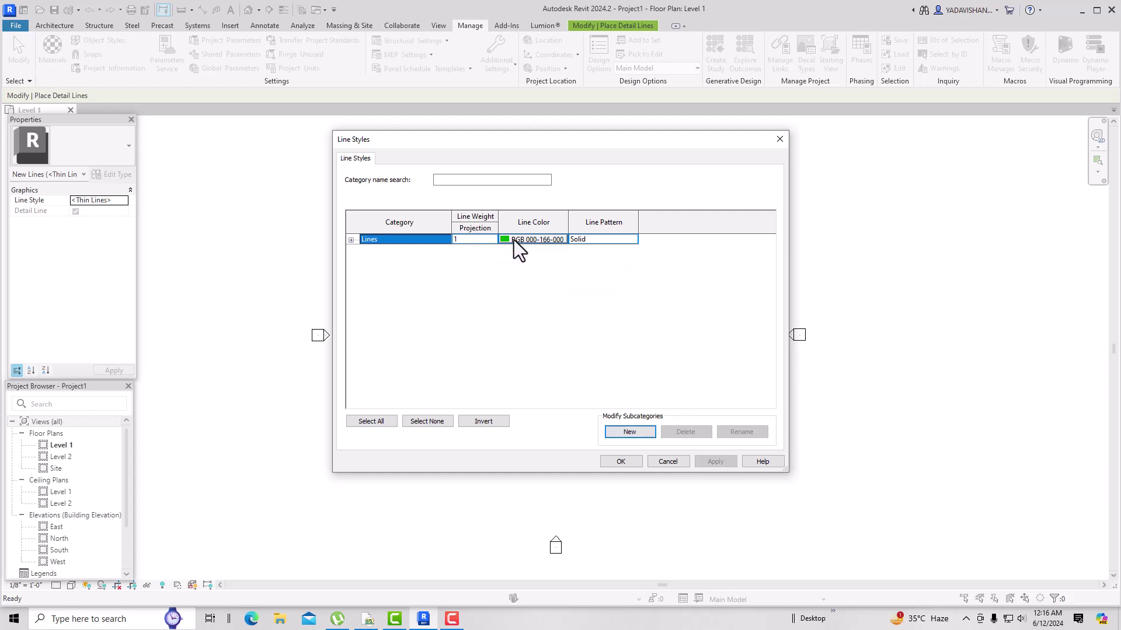
click(608, 239)
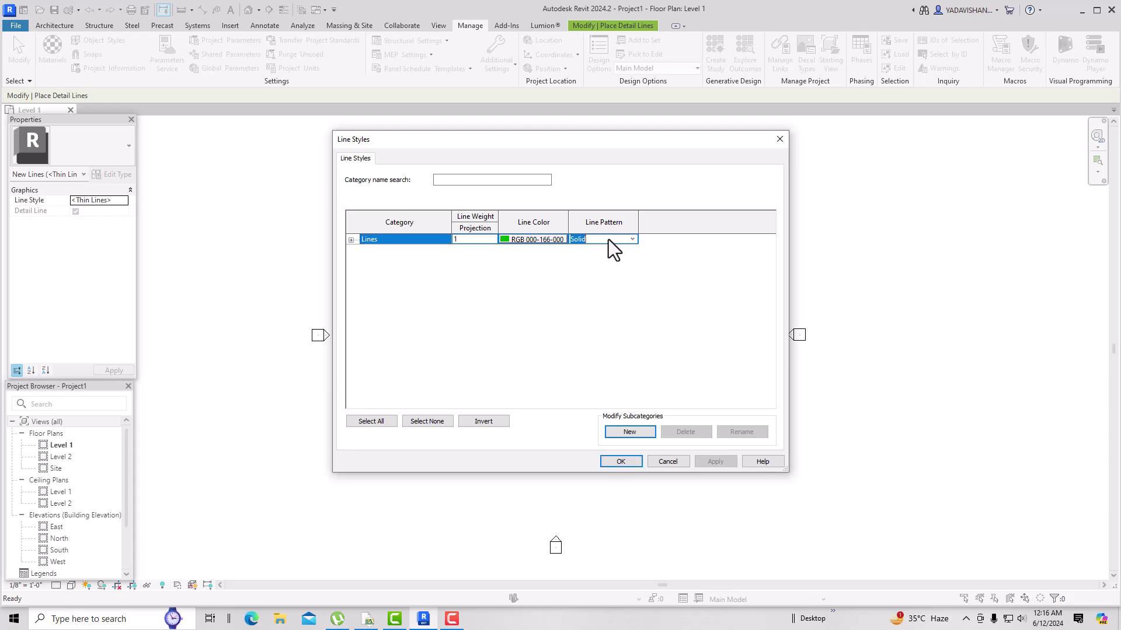
click(780, 139)
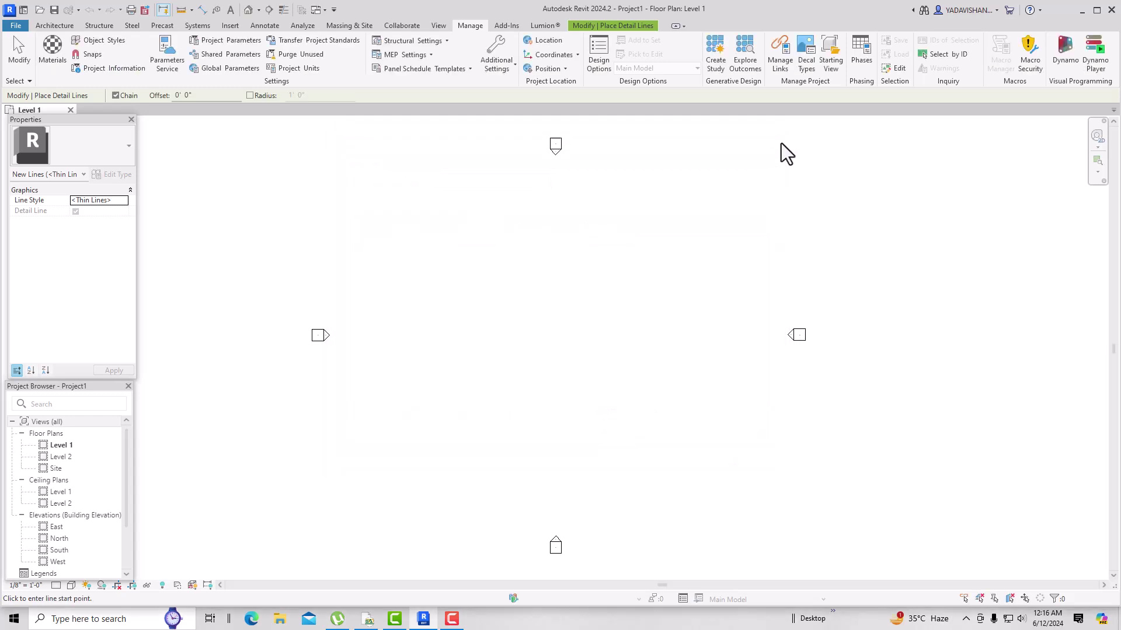
- Start a new annotation symbol family from the Generic Annotation.rft template
key(Escape)
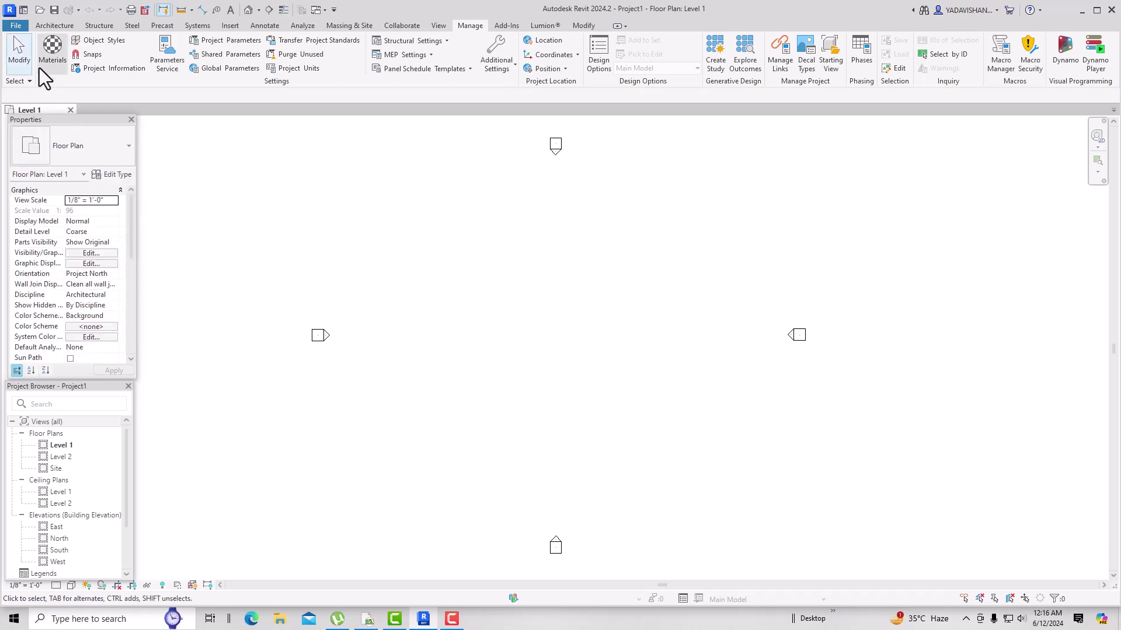
click(15, 26)
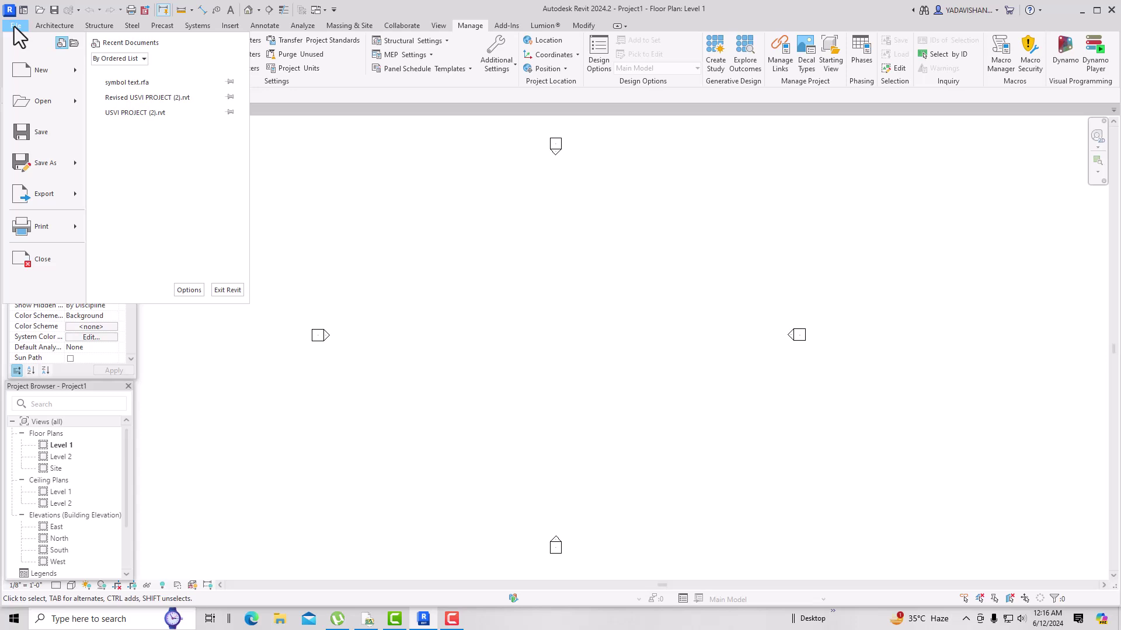
mouse_move(21, 74)
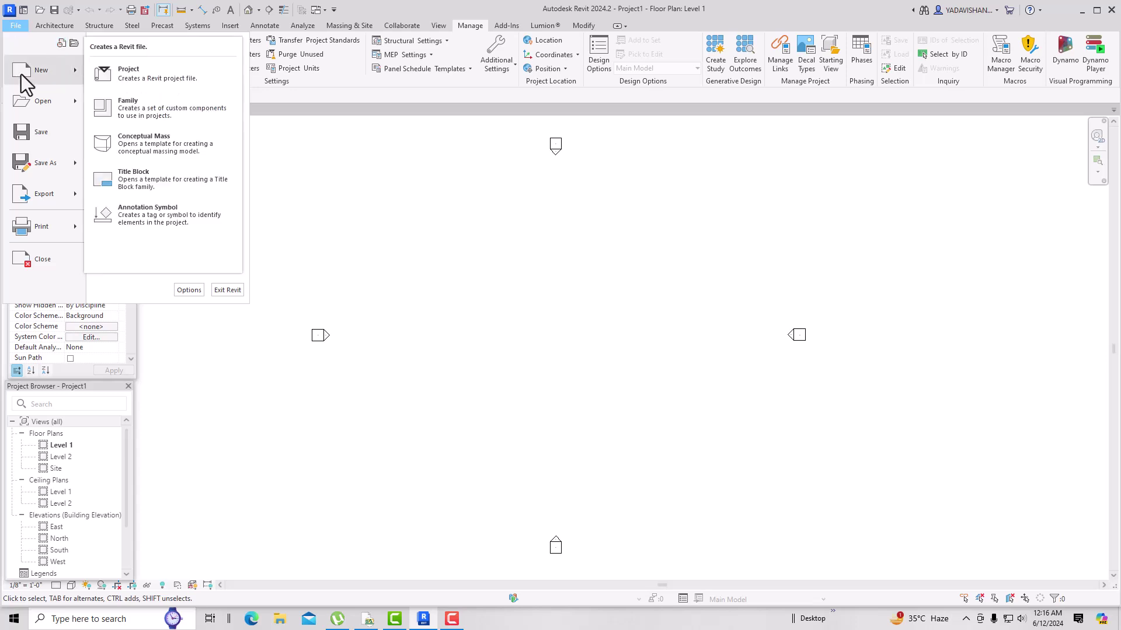
click(161, 212)
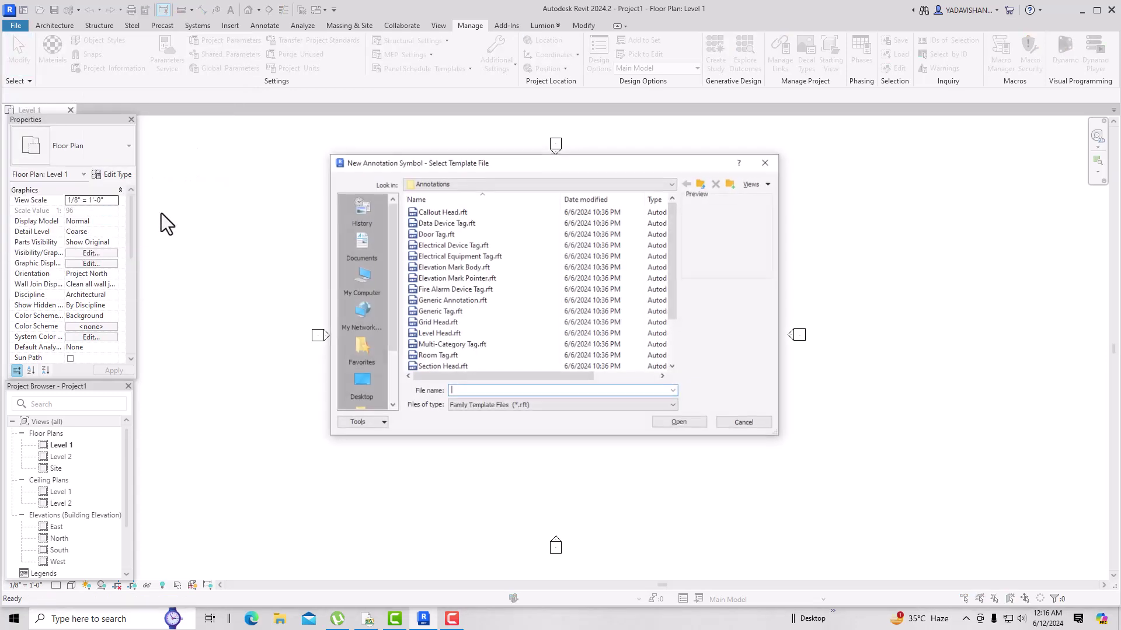
click(467, 303)
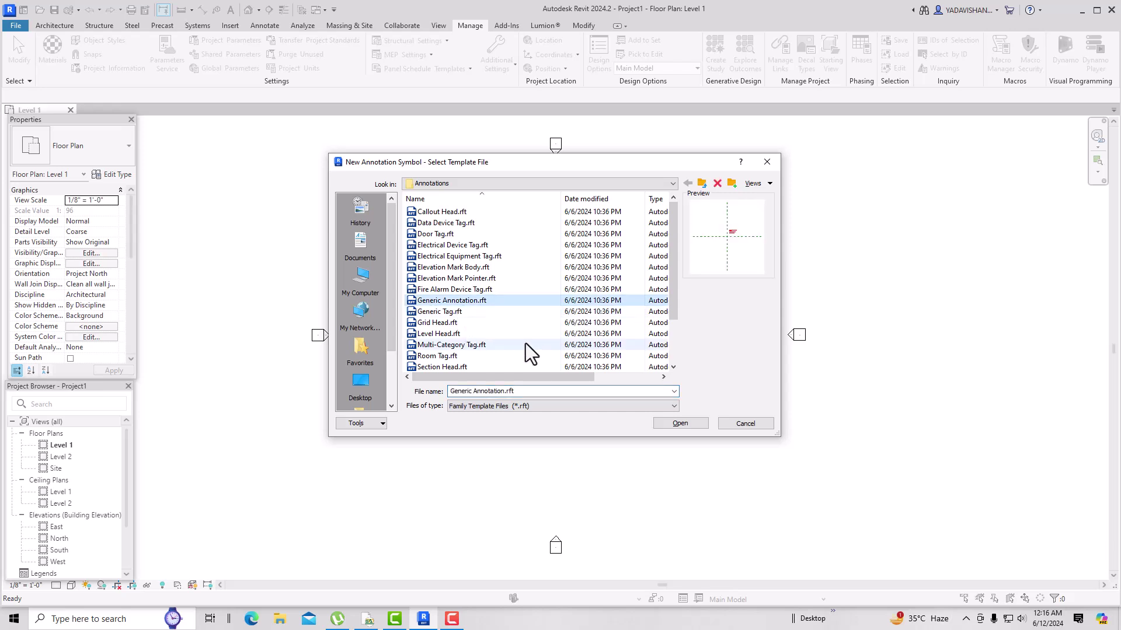
click(660, 425)
- Delete the template's red instruction note
scroll(607, 347, up, 3)
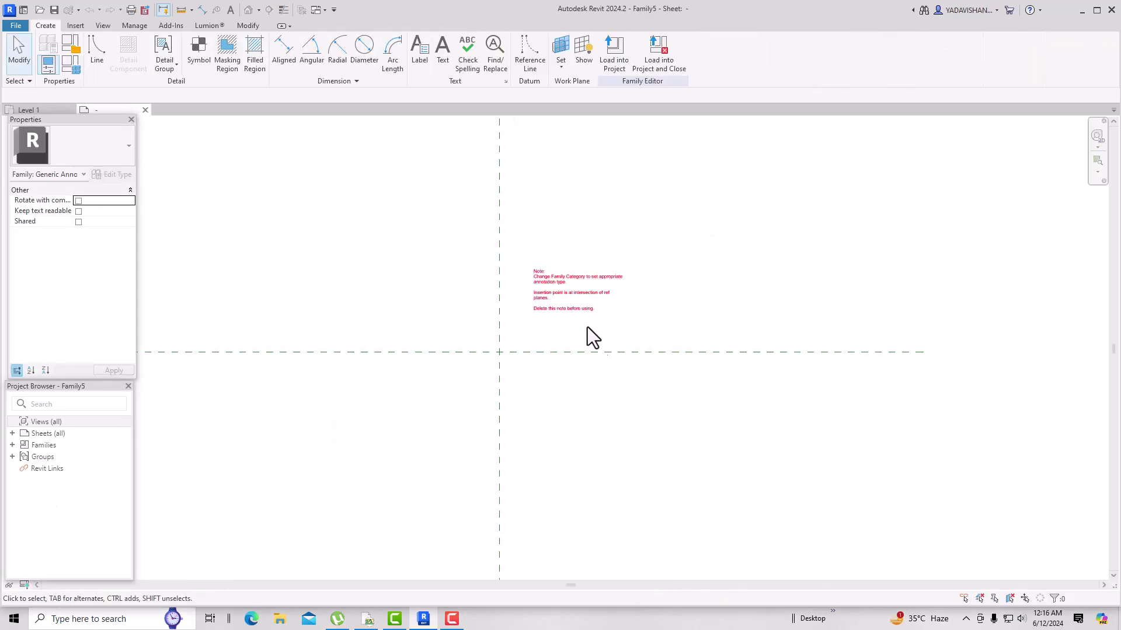
click(566, 307)
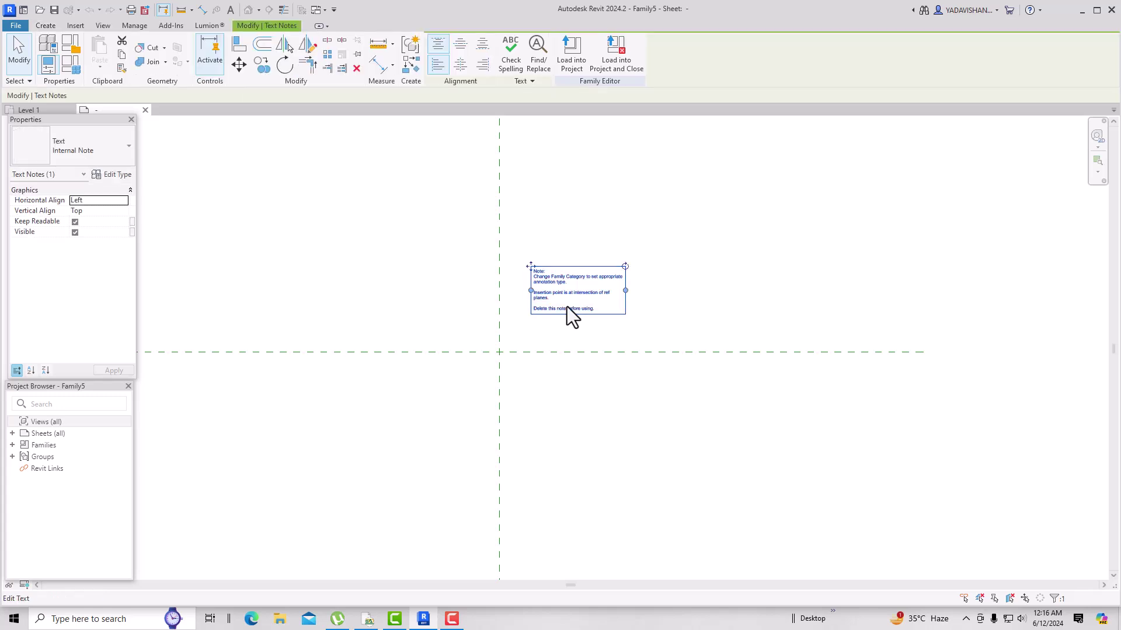
click(356, 70)
click(44, 26)
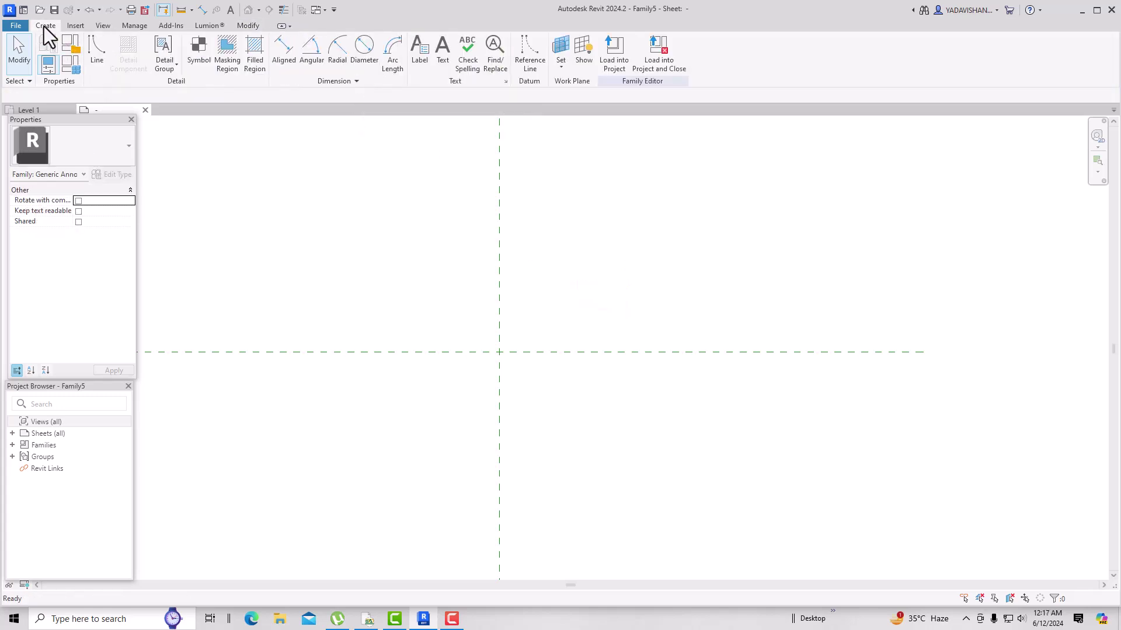
- Place a label at the reference planes' crossing, tied to a new instance Text parameter 'text symbol'
click(426, 66)
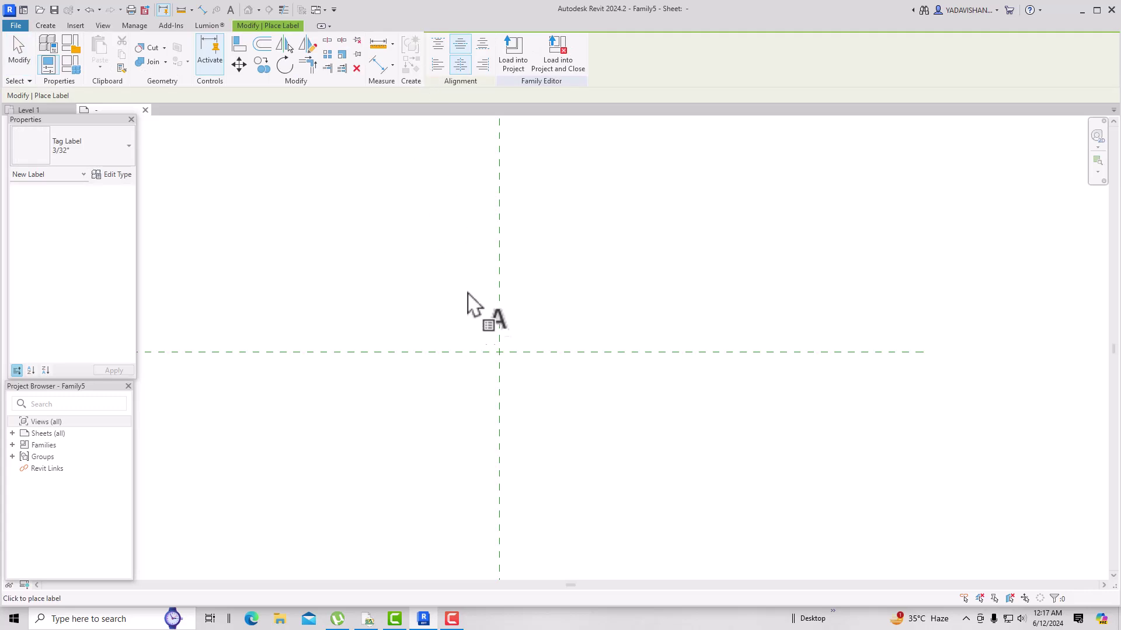
click(495, 343)
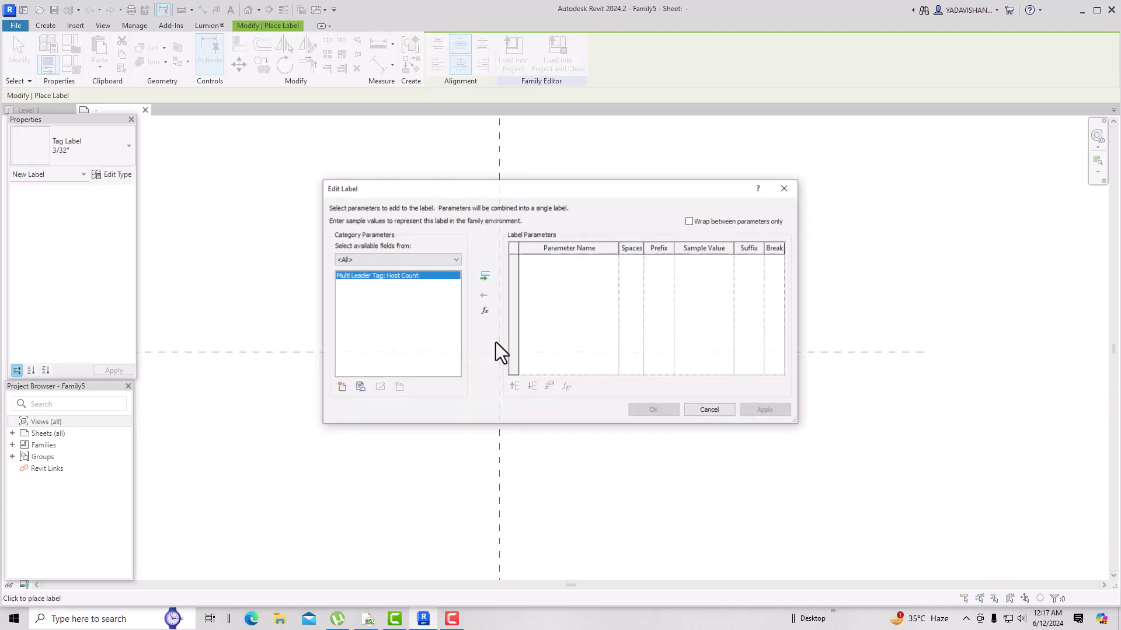
click(341, 387)
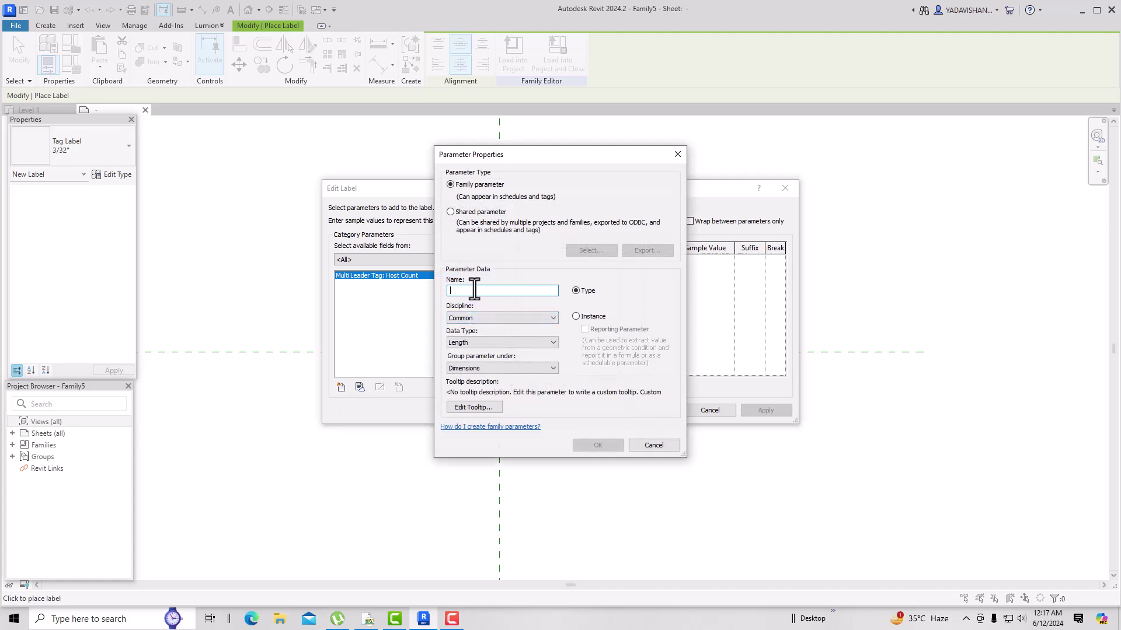
text(te)
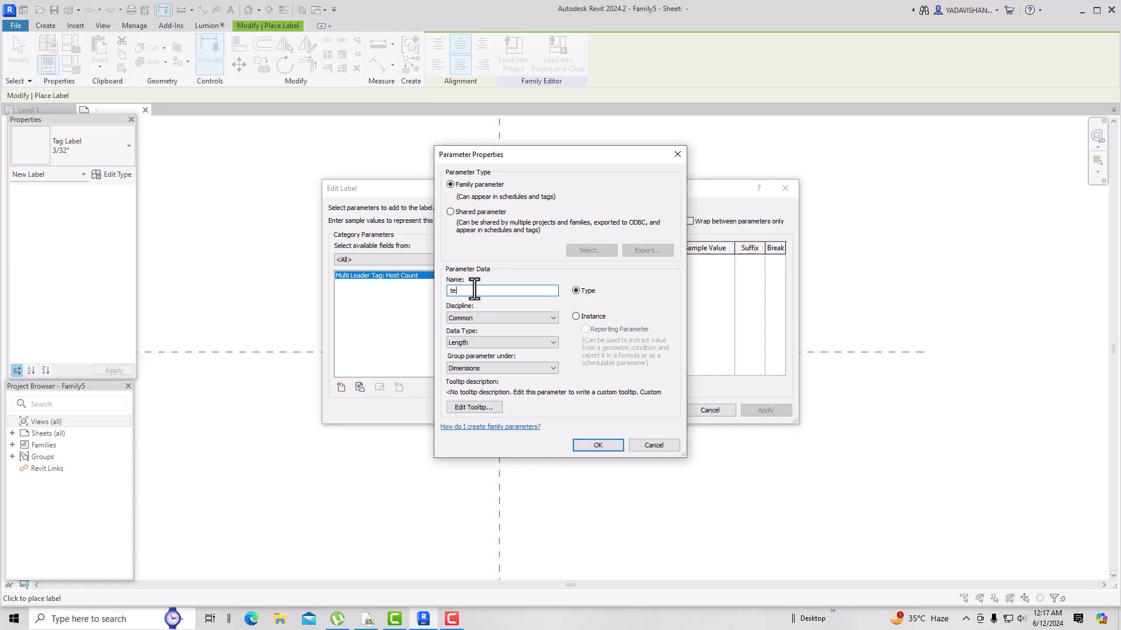
text(xt symbol)
click(496, 346)
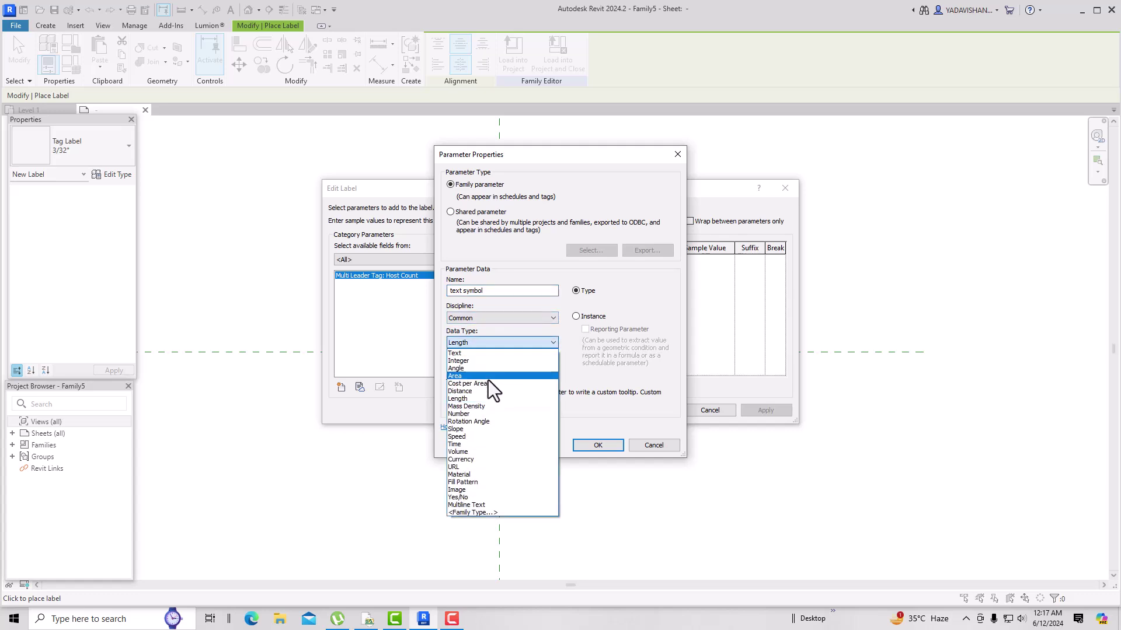
click(485, 354)
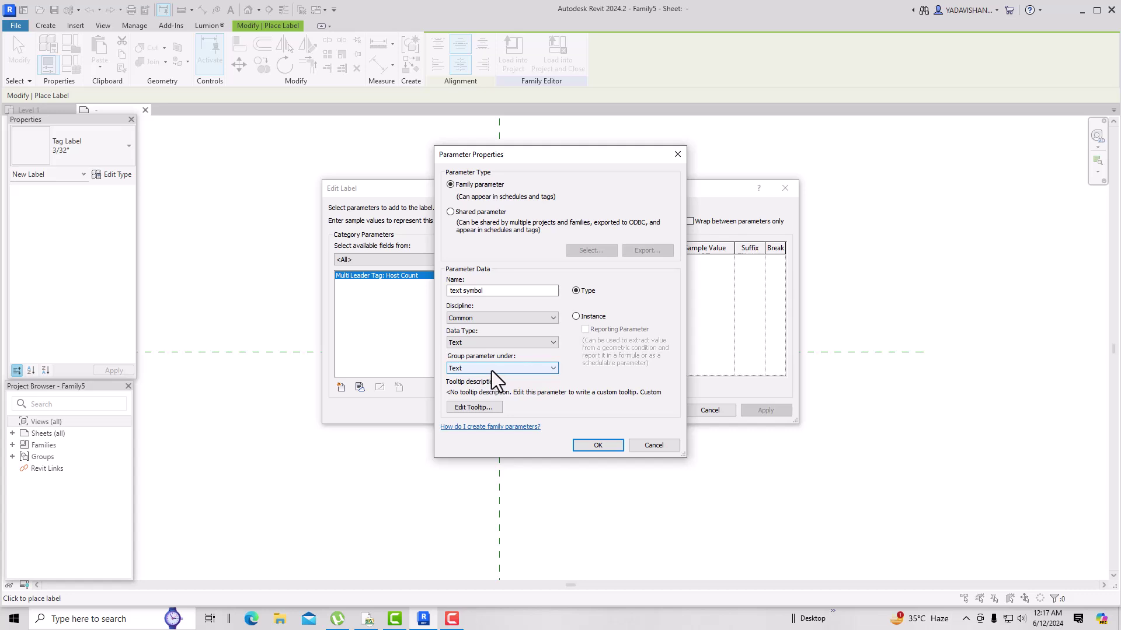
click(576, 317)
click(594, 445)
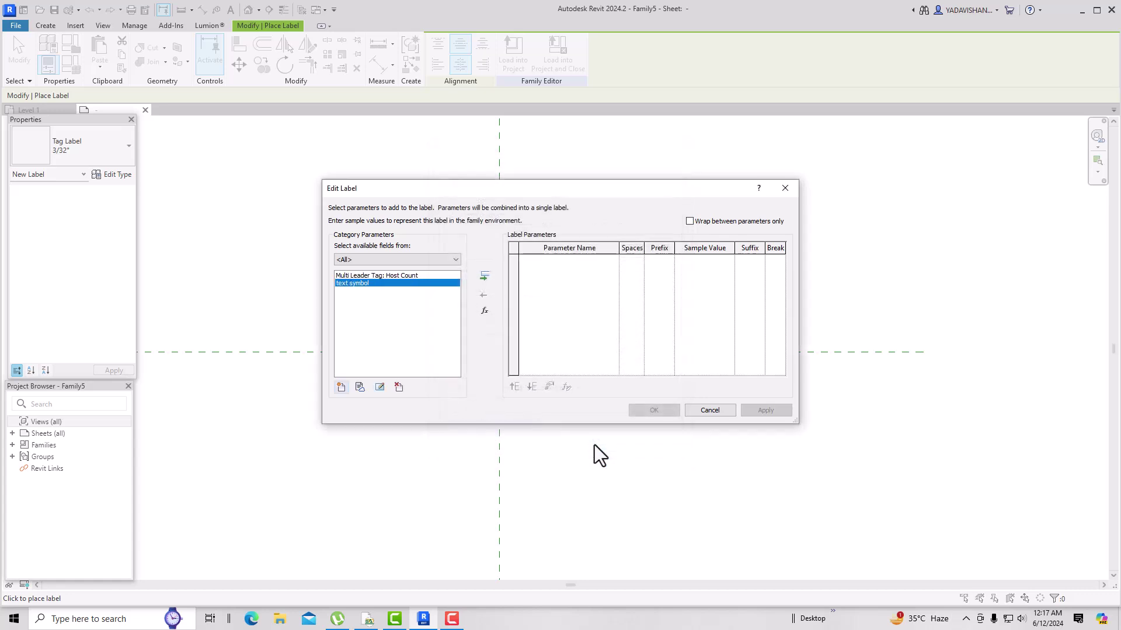
click(481, 276)
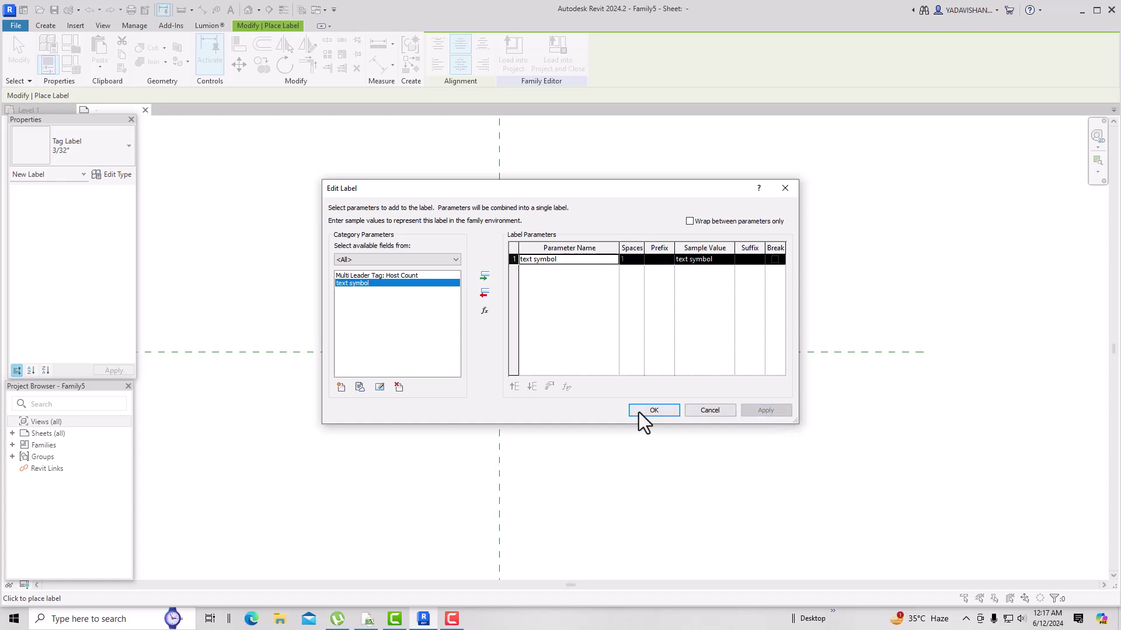
click(639, 412)
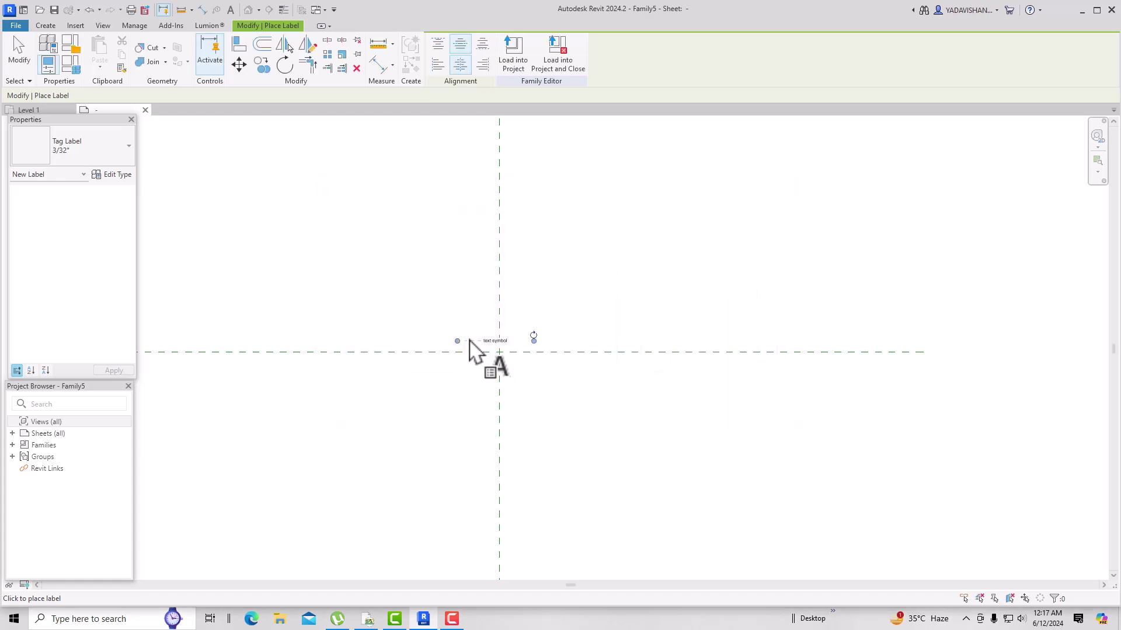
- Drag the text symbol label so it centers on the reference-plane intersection
key(Escape)
scroll(479, 359, up, 1)
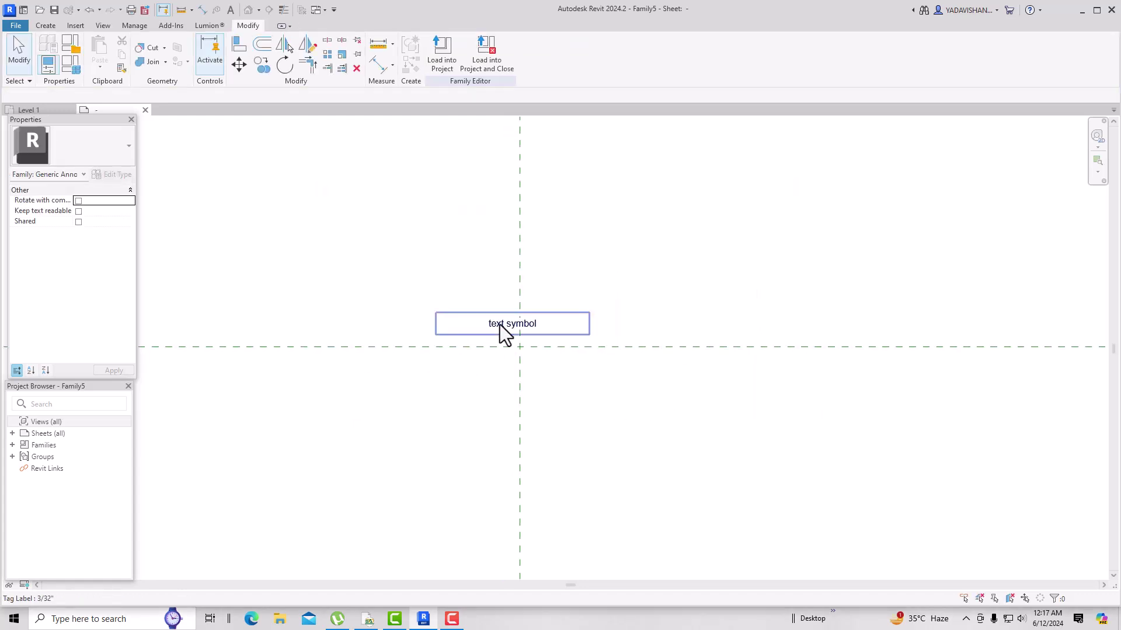
click(499, 324)
drag(523, 327, 534, 348)
key(Escape)
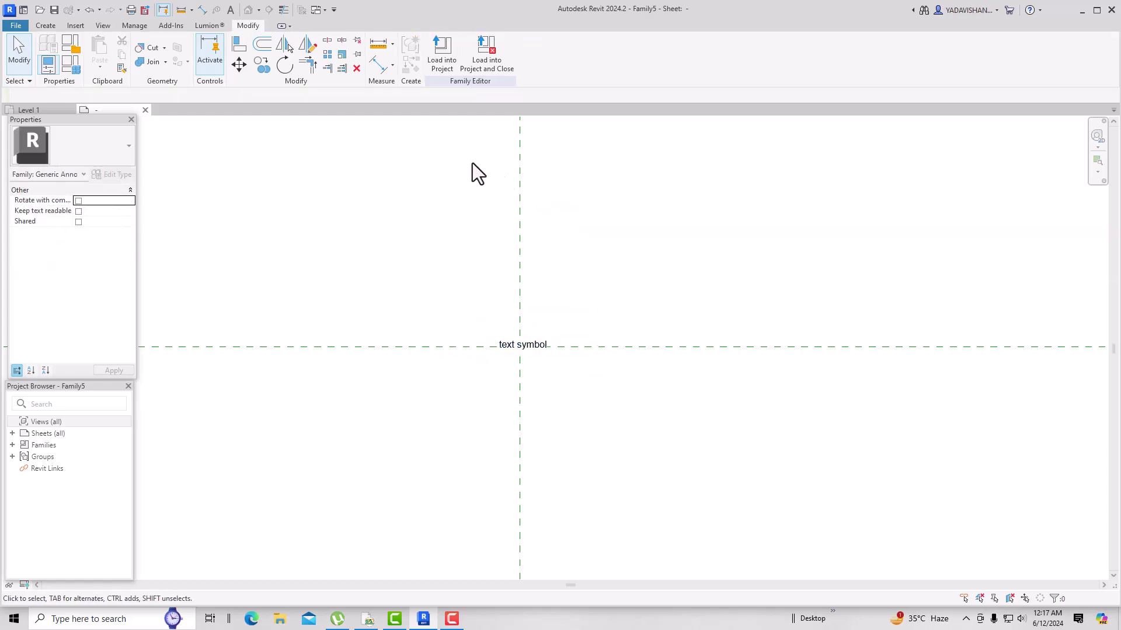
- Save As a family file, replacing the file name with 'text 123'
click(23, 26)
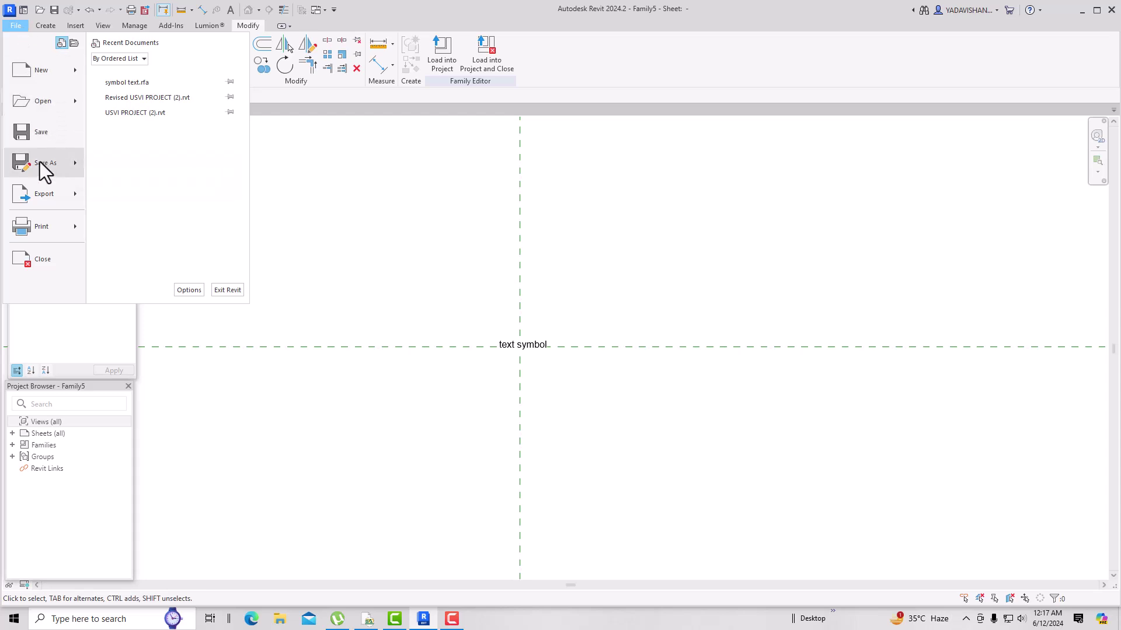
mouse_move(40, 163)
click(133, 168)
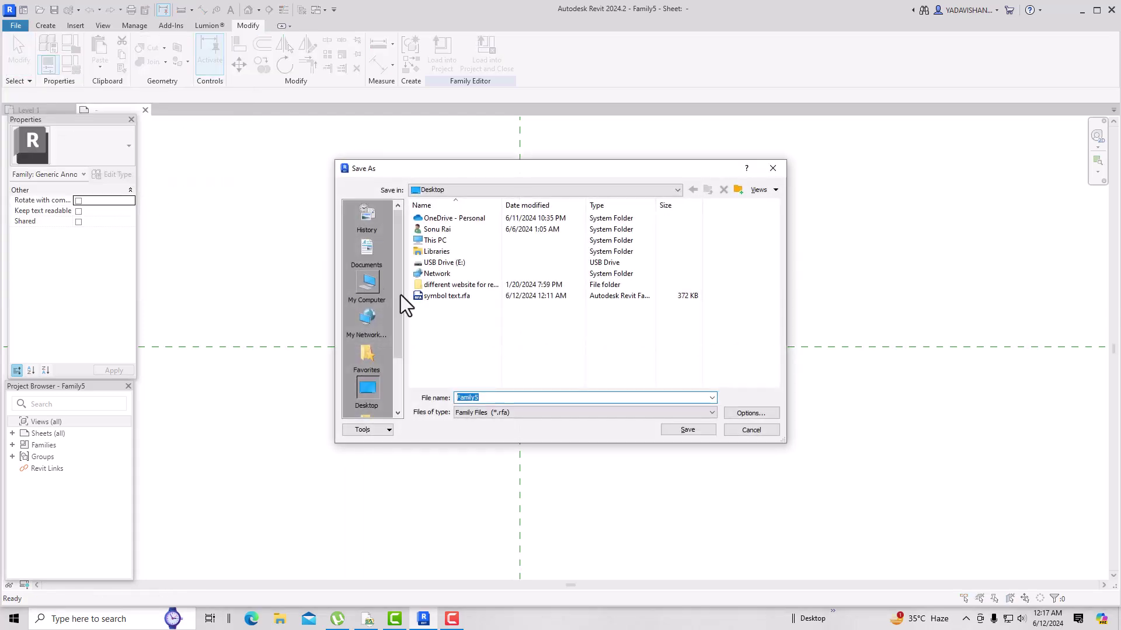
click(457, 399)
double_click(496, 399)
text(text)
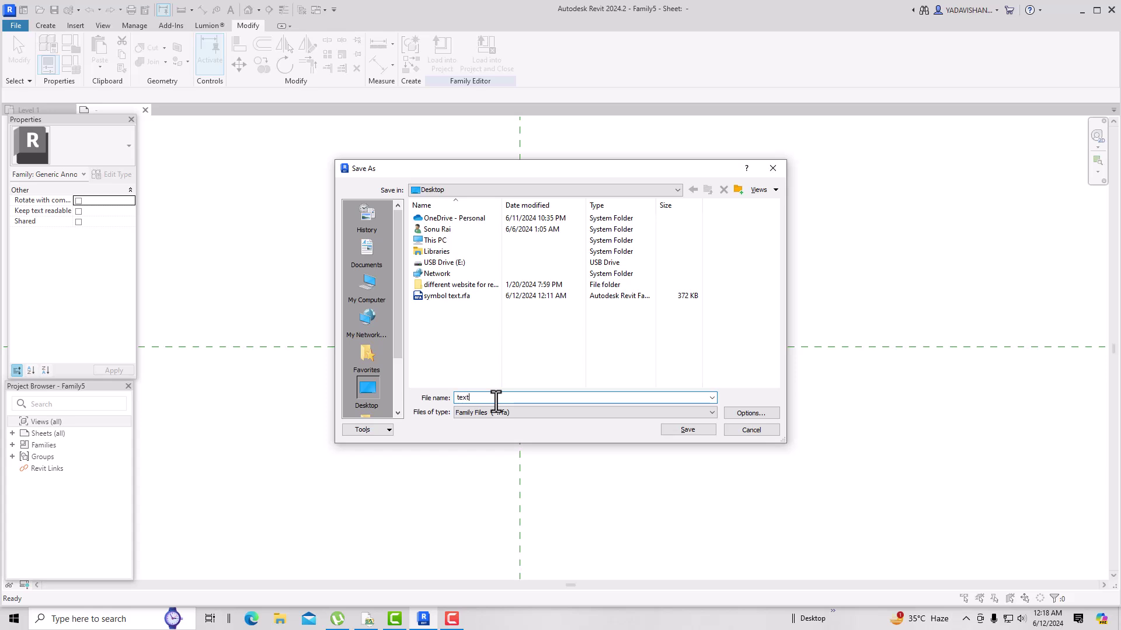
text( 123)
click(686, 430)
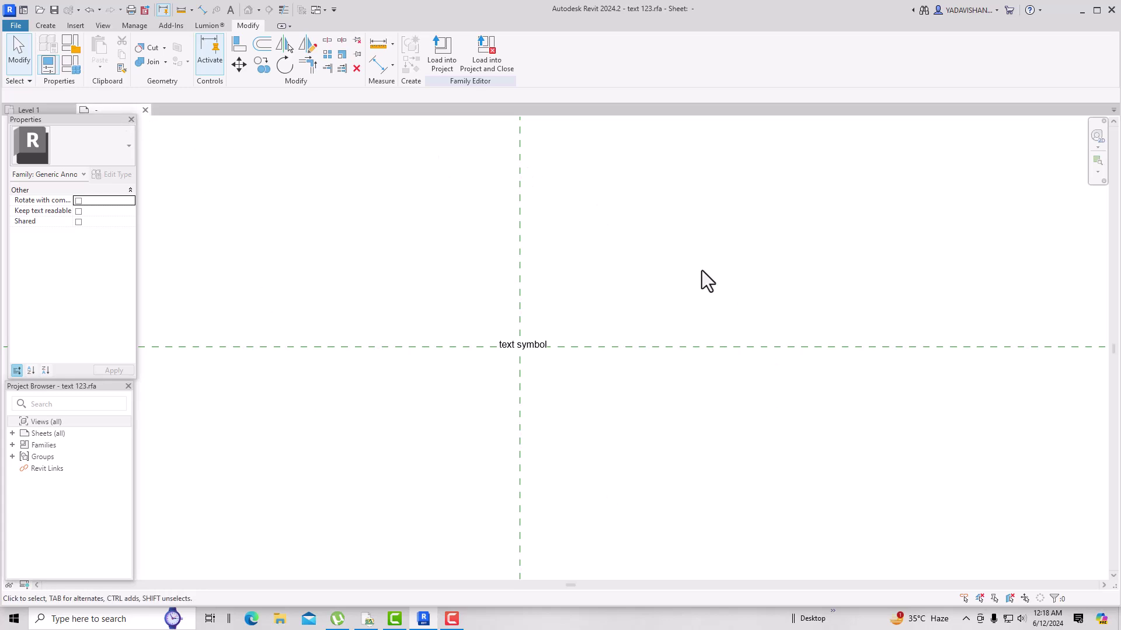
- Create a new family from the English-Imperial 'Detail Item line based.rft' template
click(14, 27)
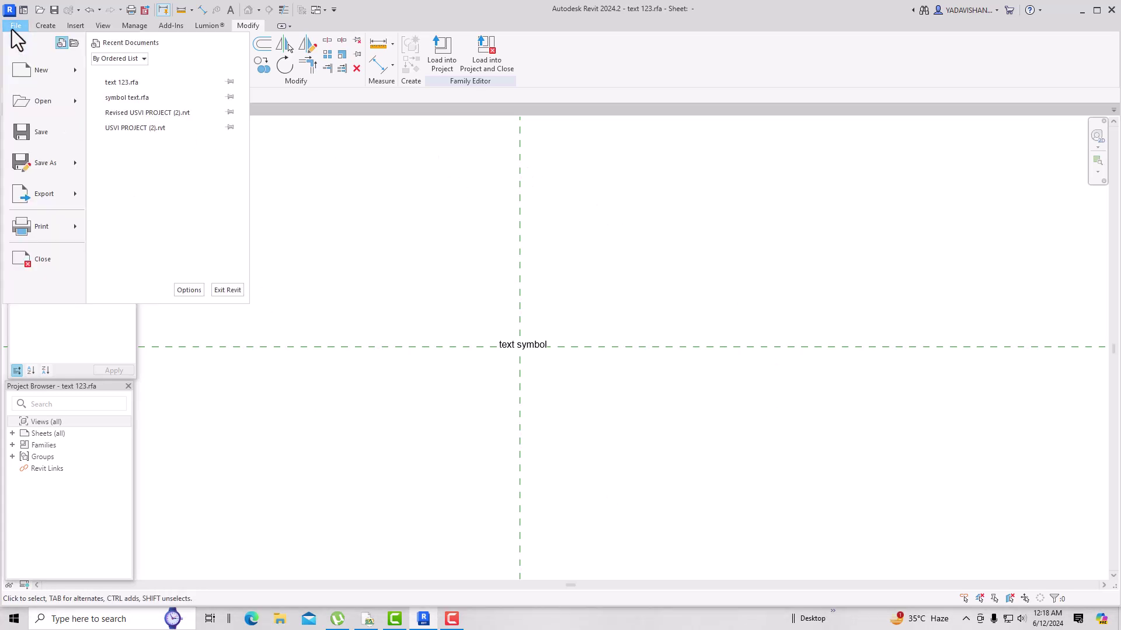
mouse_move(27, 74)
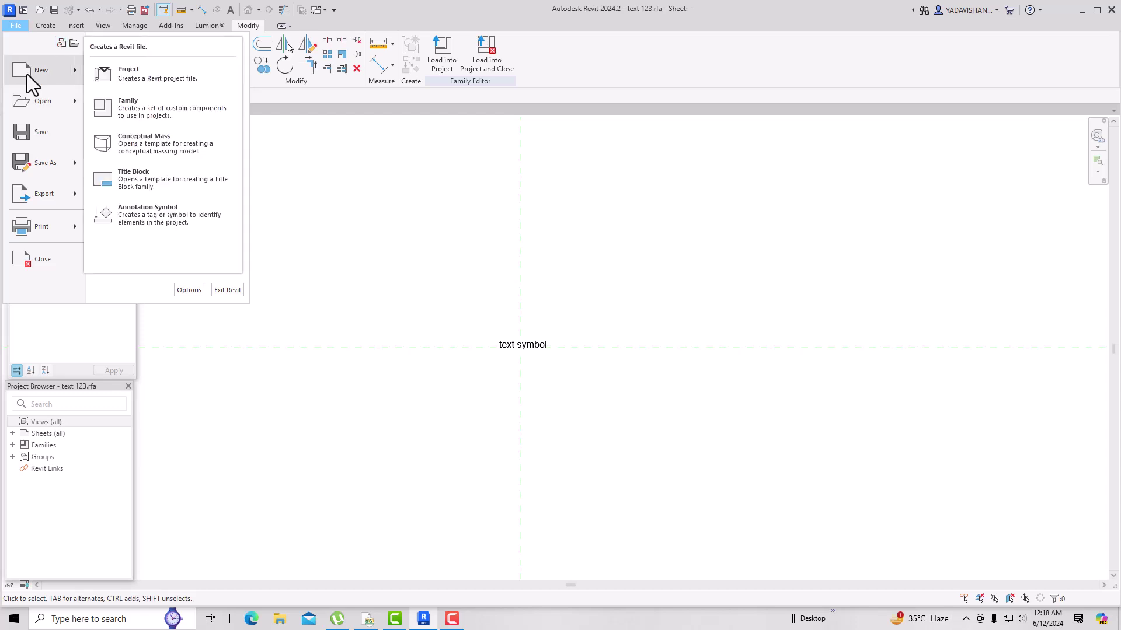
click(131, 105)
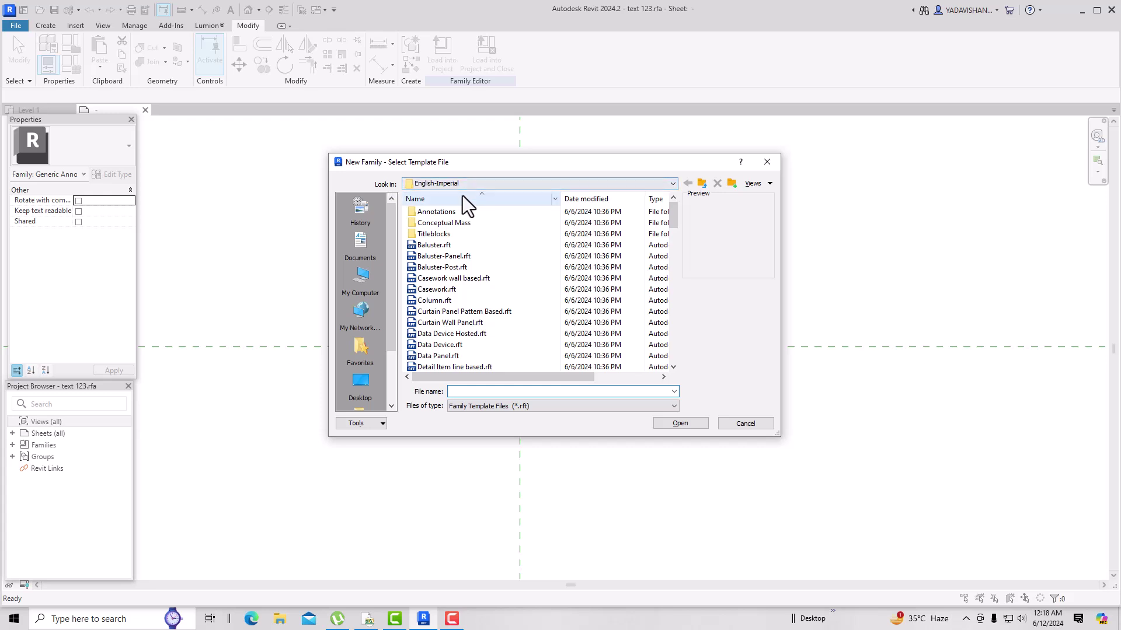
scroll(474, 324, down, 1)
scroll(474, 321, down, 3)
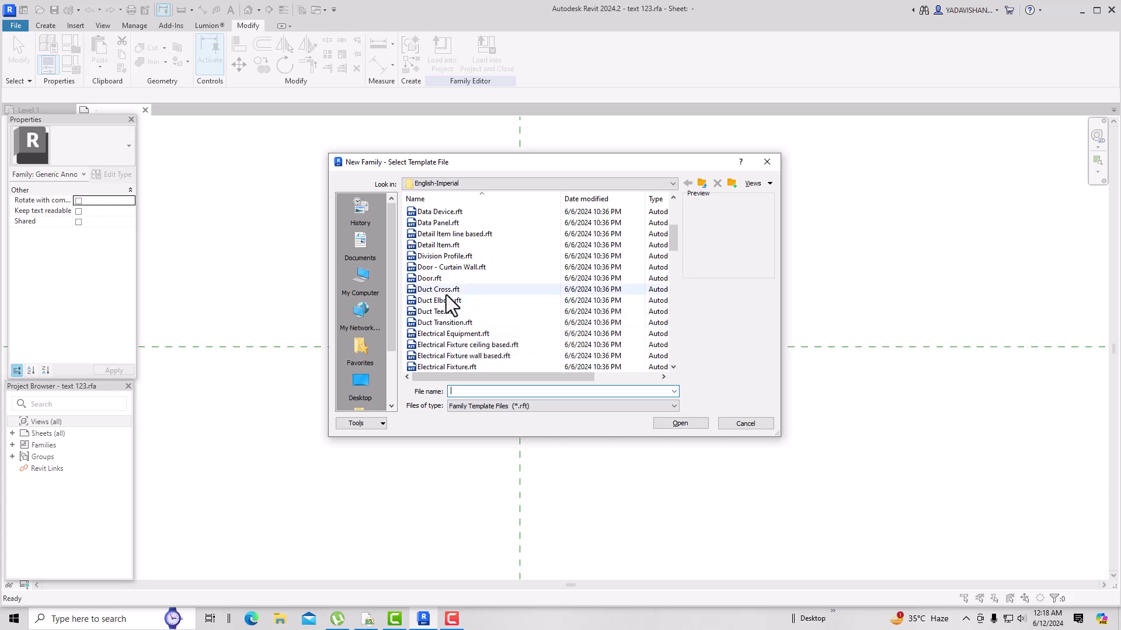
click(460, 237)
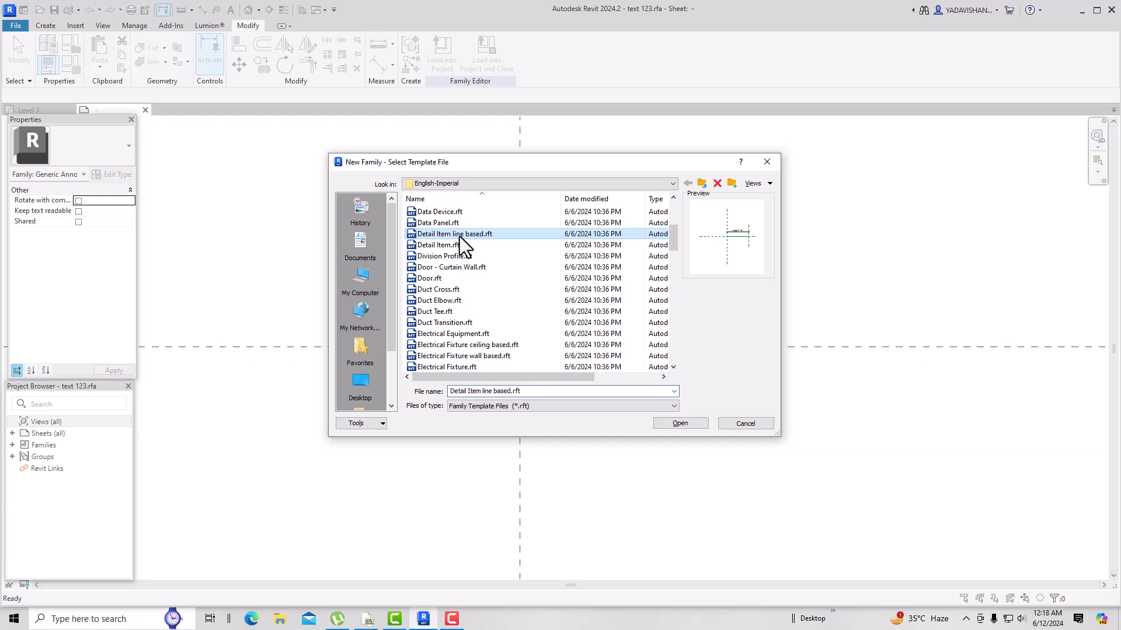
click(669, 425)
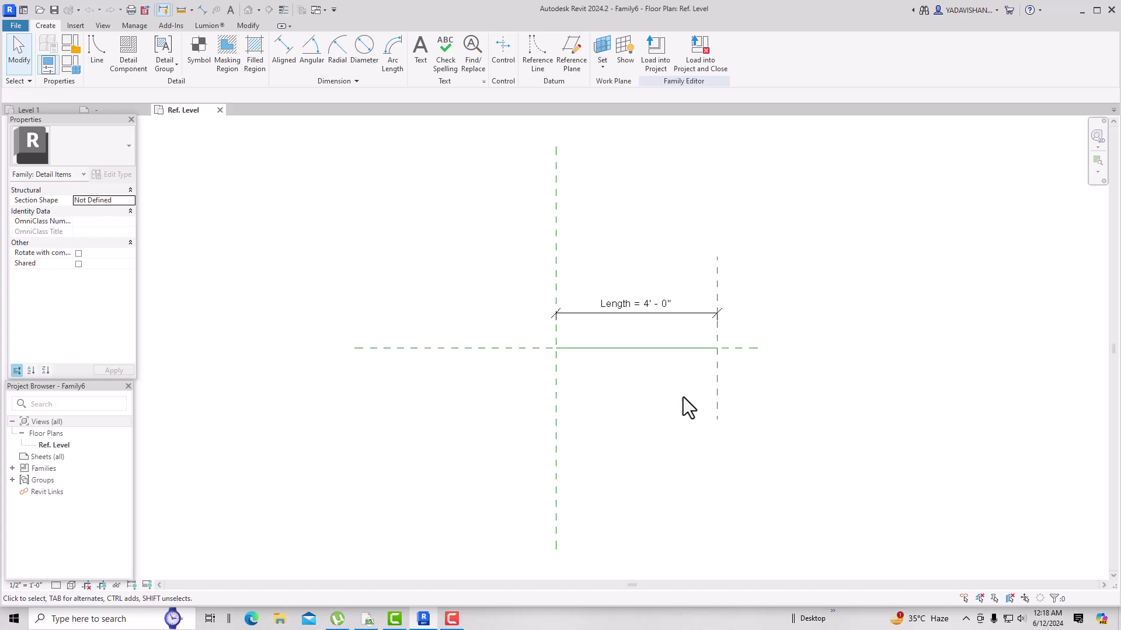
- Load text 123.rfa as a symbol and place one instance above the line's left end
scroll(684, 385, up, 2)
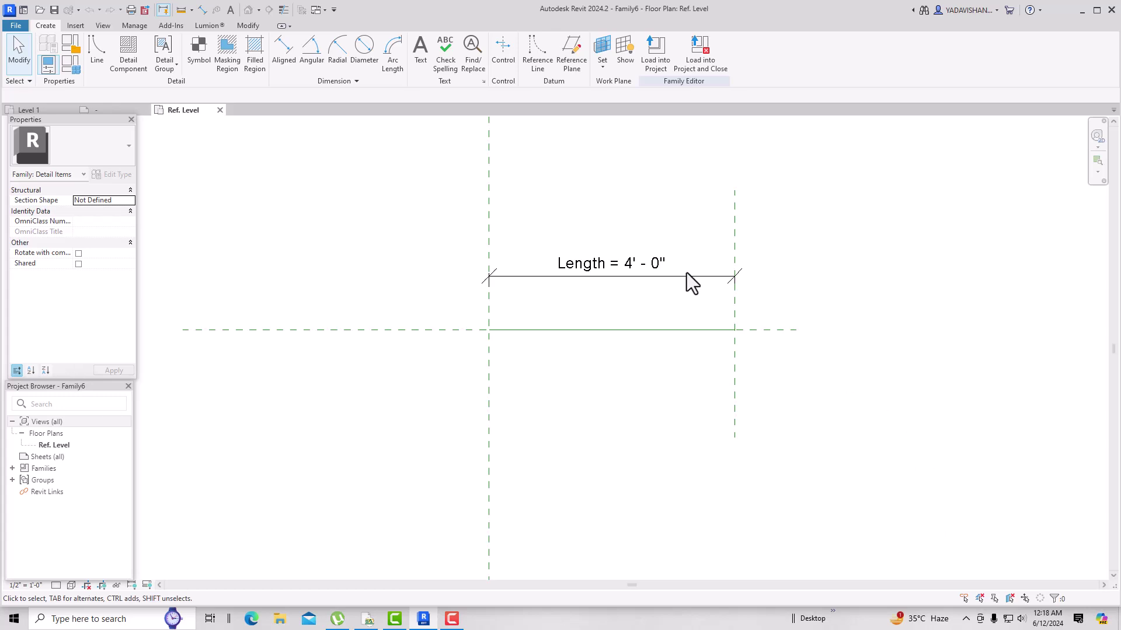
click(198, 53)
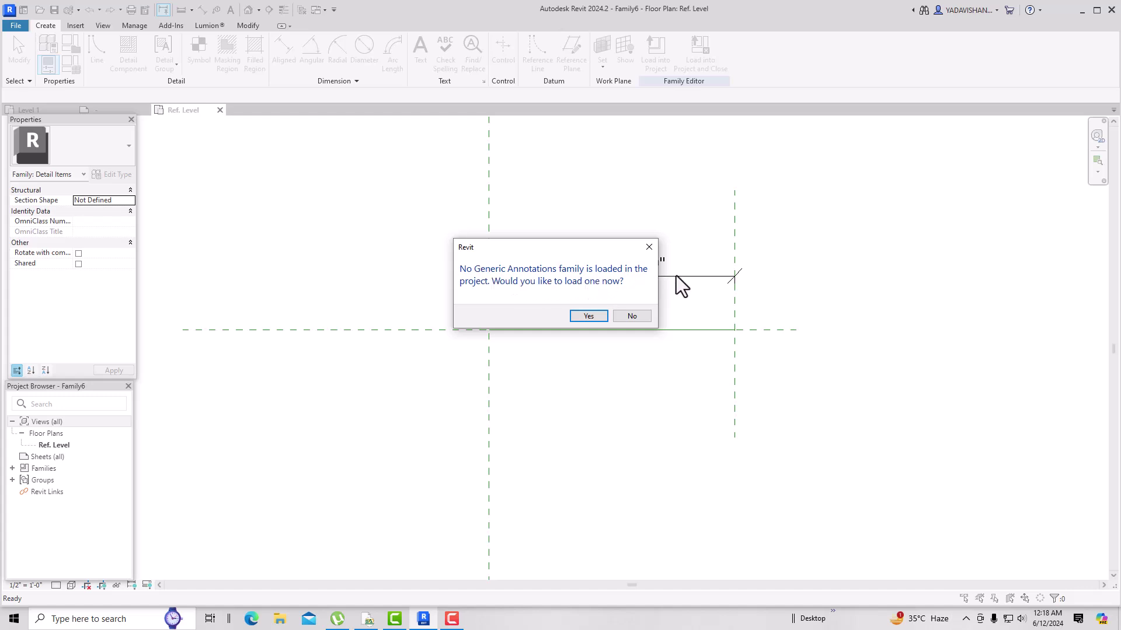
click(588, 316)
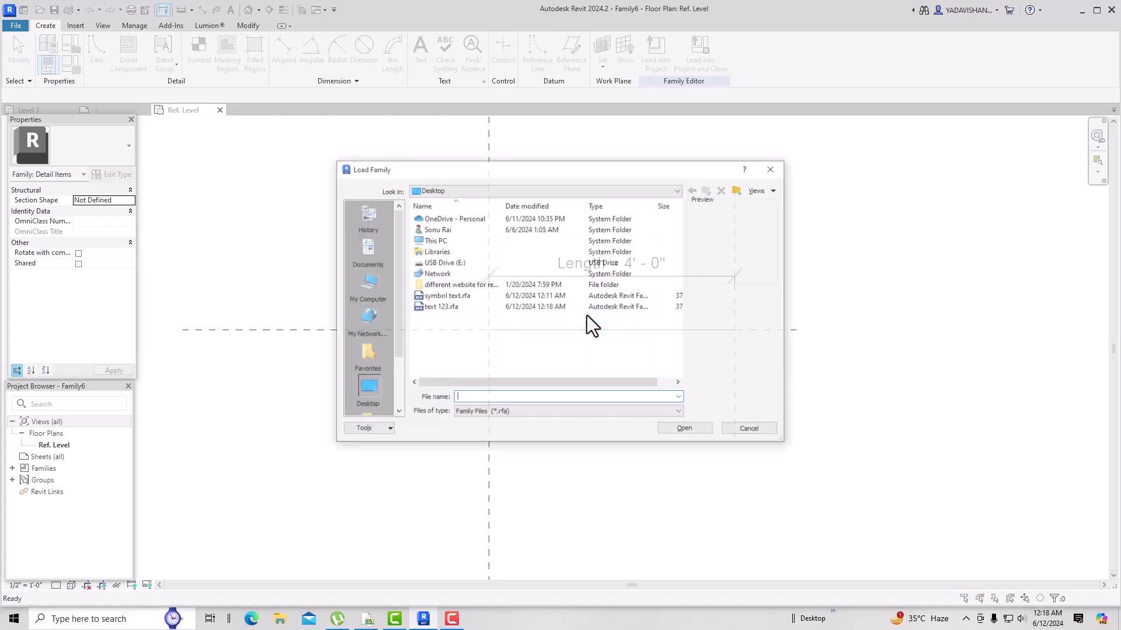
click(445, 308)
click(678, 430)
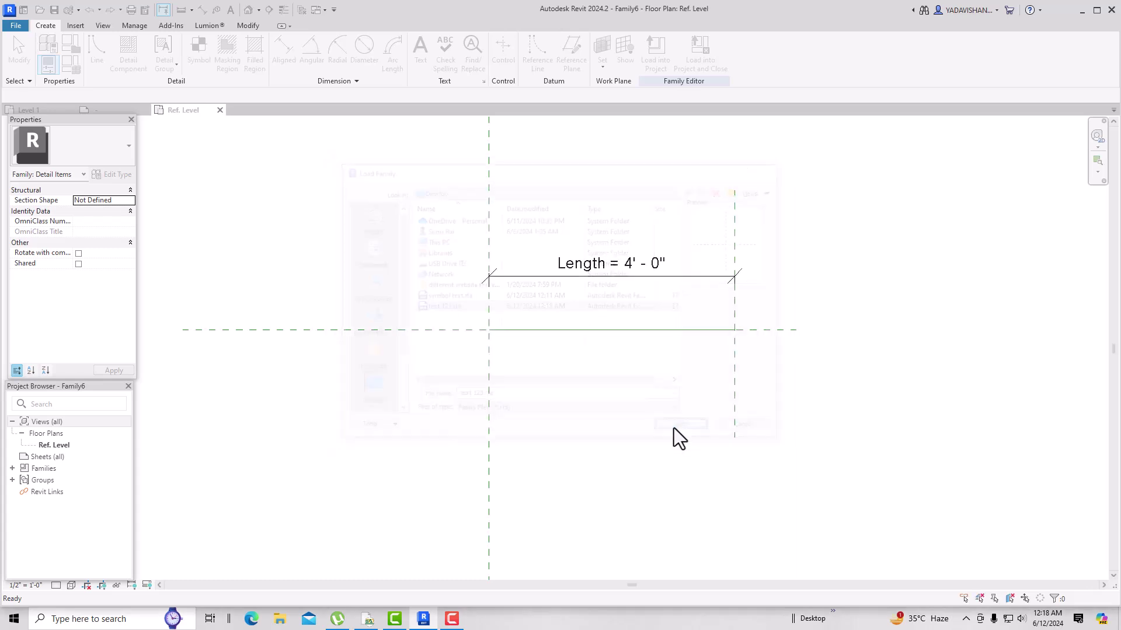
click(514, 303)
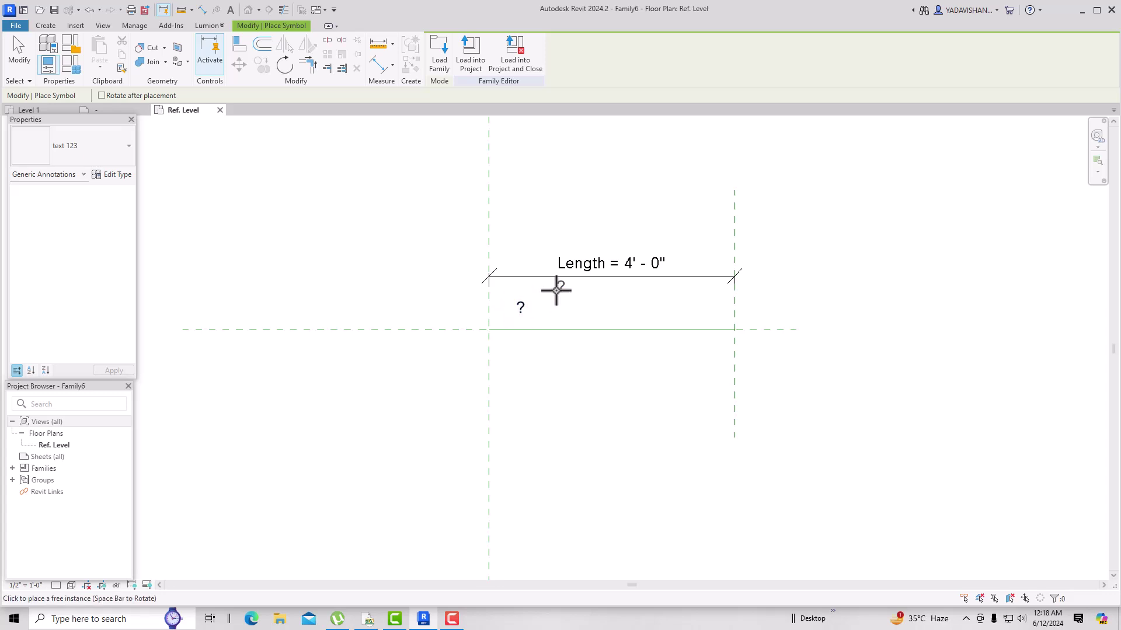
key(Escape)
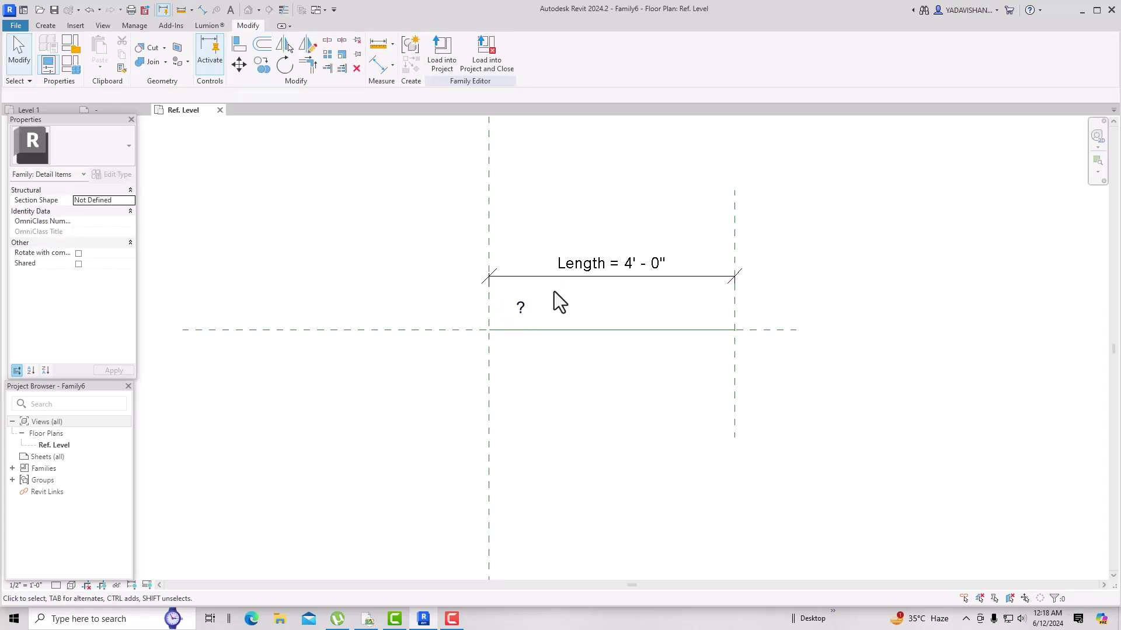
- Associate the symbol's text symbol parameter with a new instance parameter 'text letters'
click(521, 314)
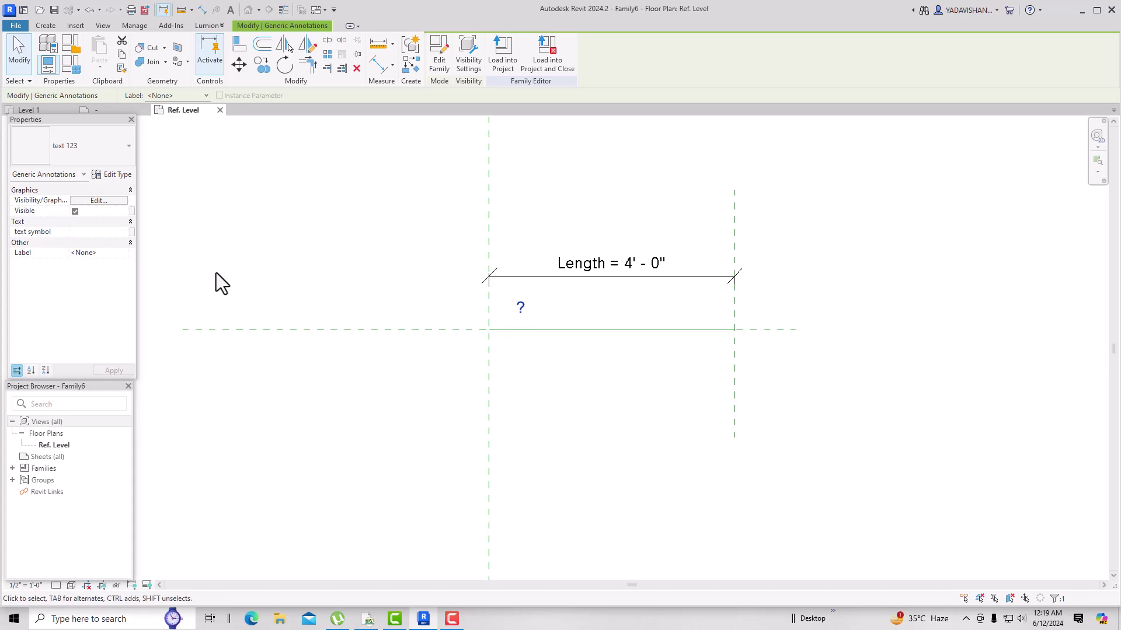
click(132, 232)
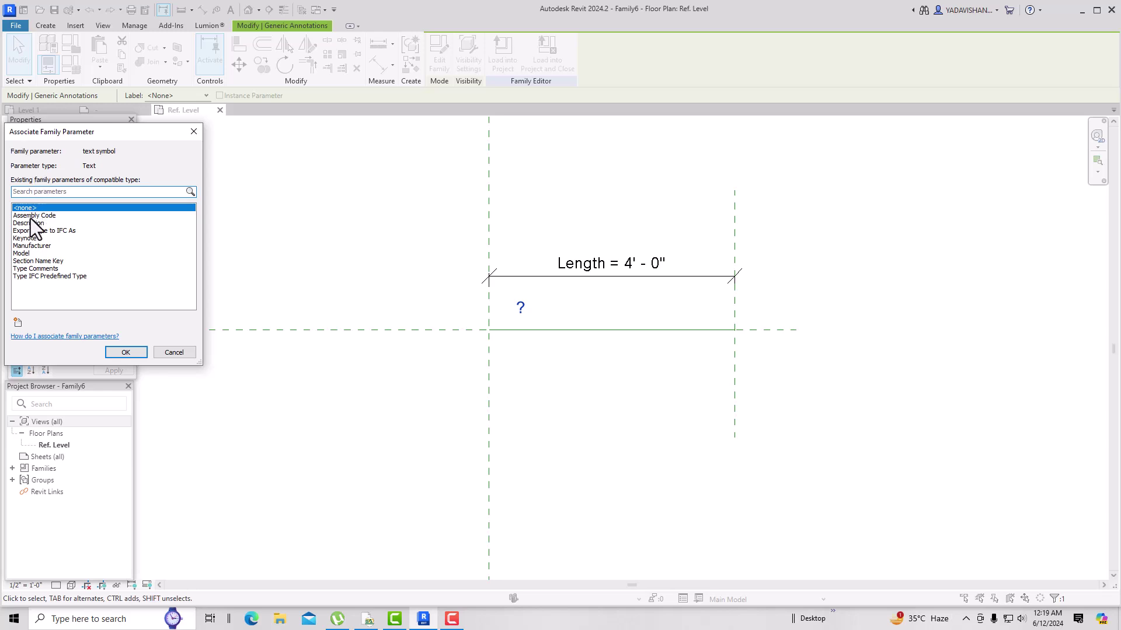
click(18, 321)
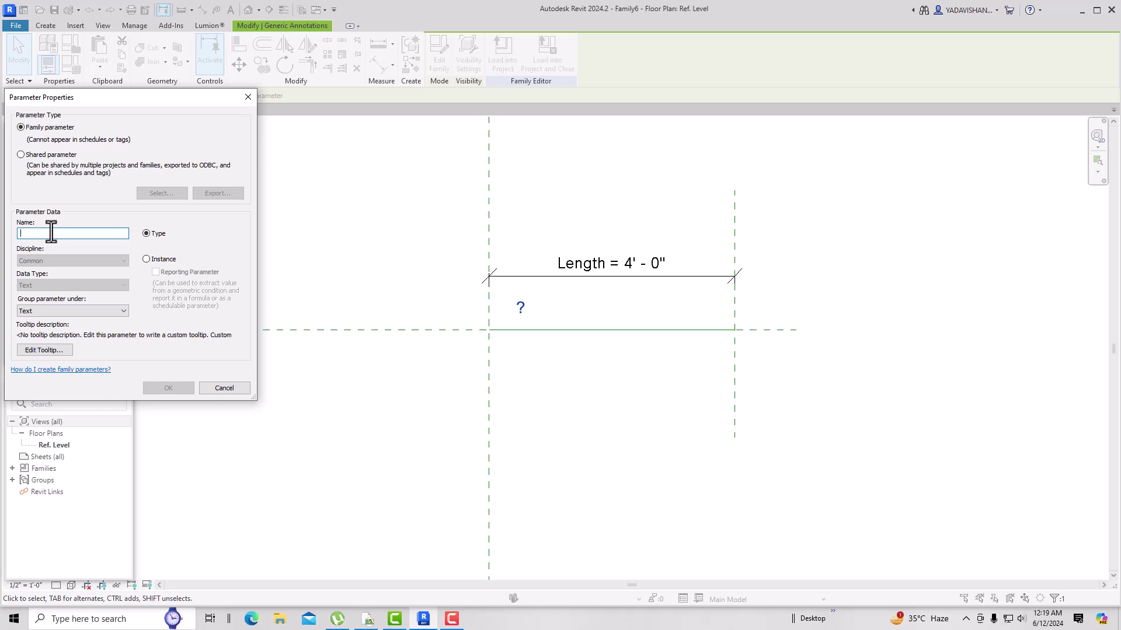
text(text letters)
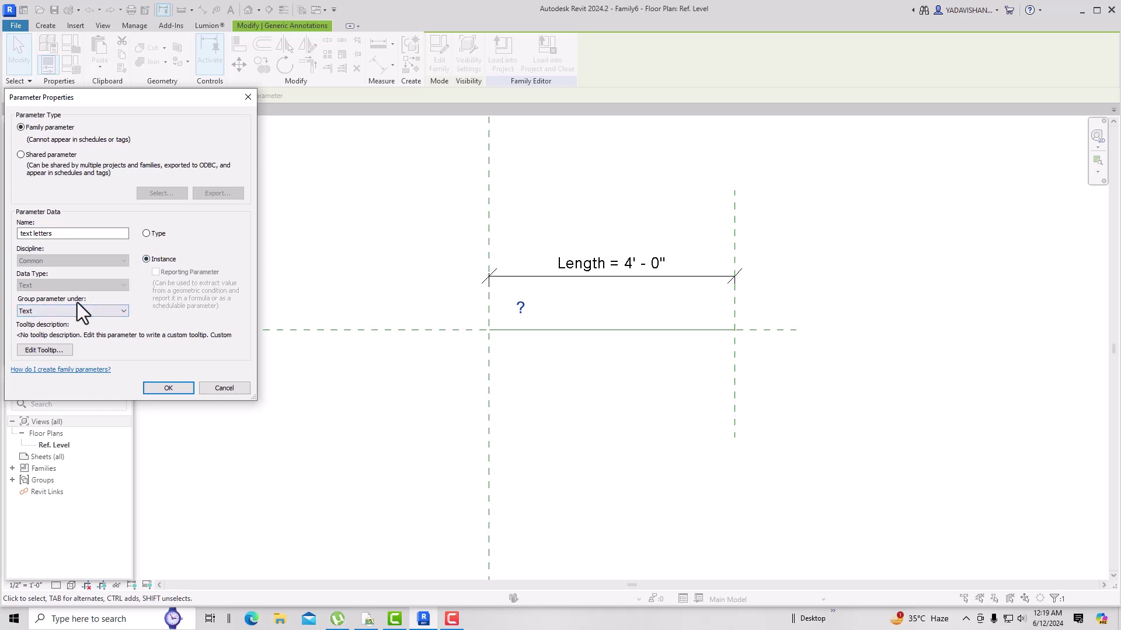
click(158, 387)
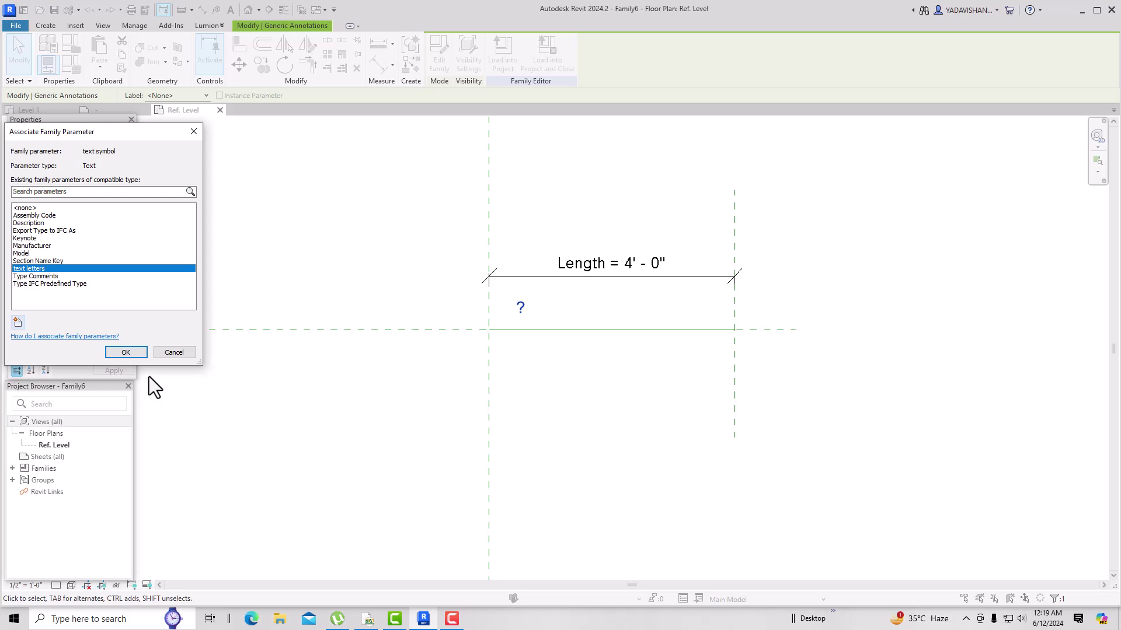
click(125, 353)
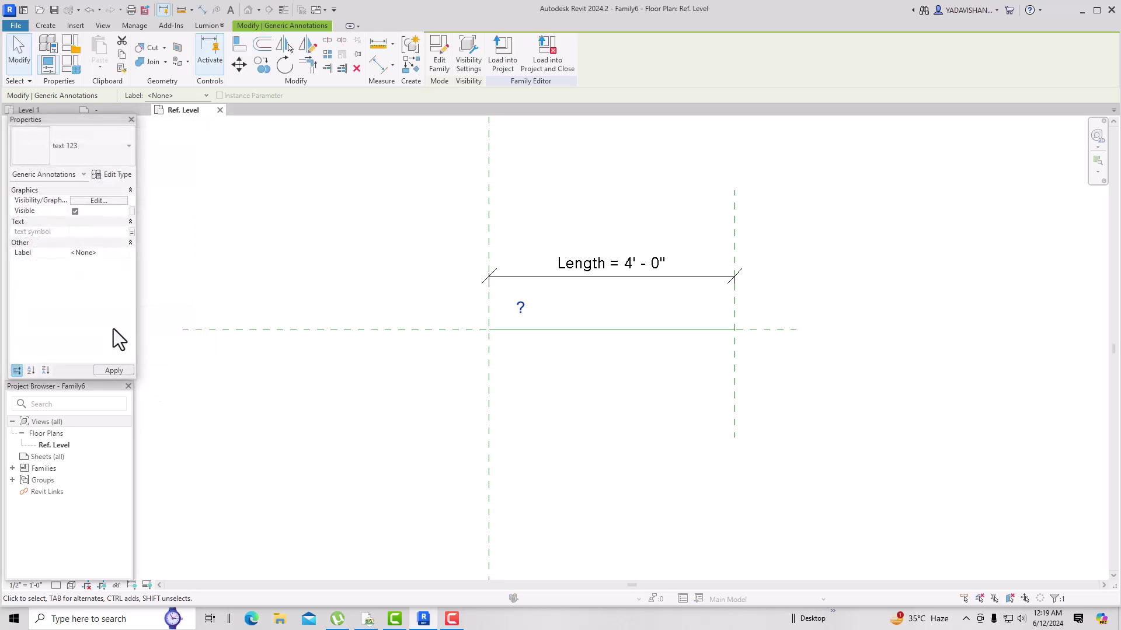
- Apply the association and set the text letters value to 'hot water' in Family Types
click(111, 370)
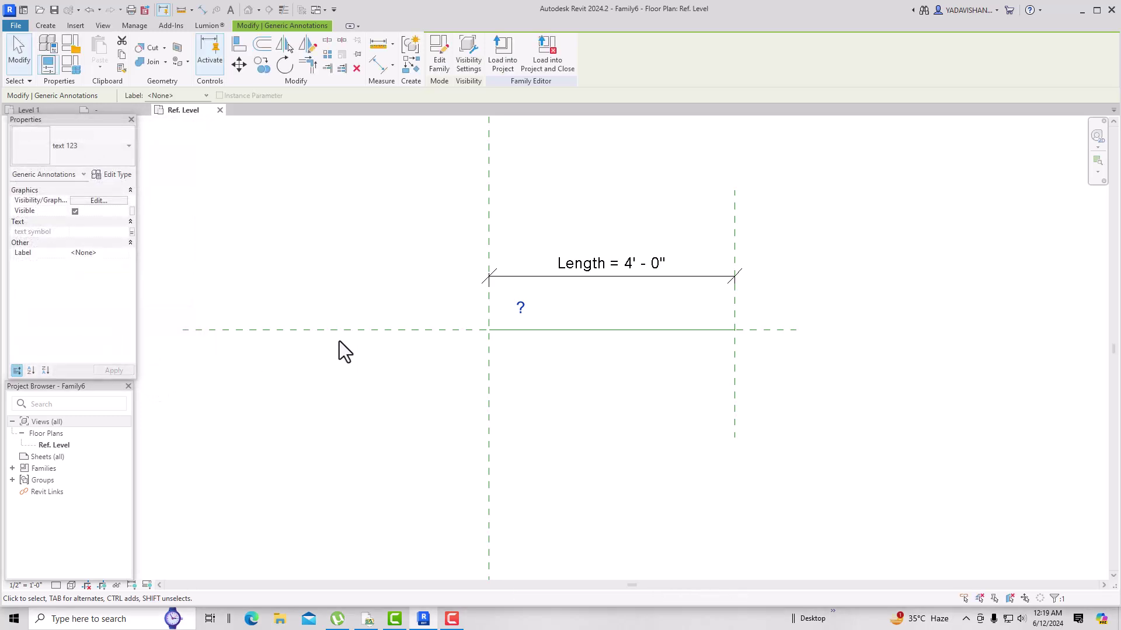
click(68, 69)
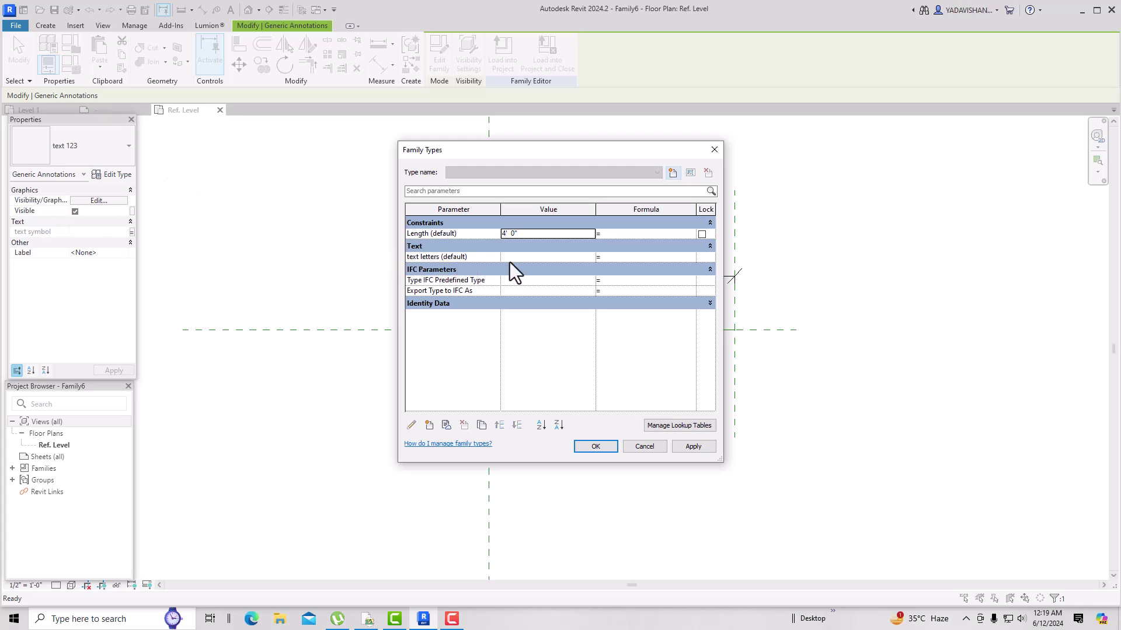
click(553, 258)
text(hot anter)
click(689, 447)
click(601, 448)
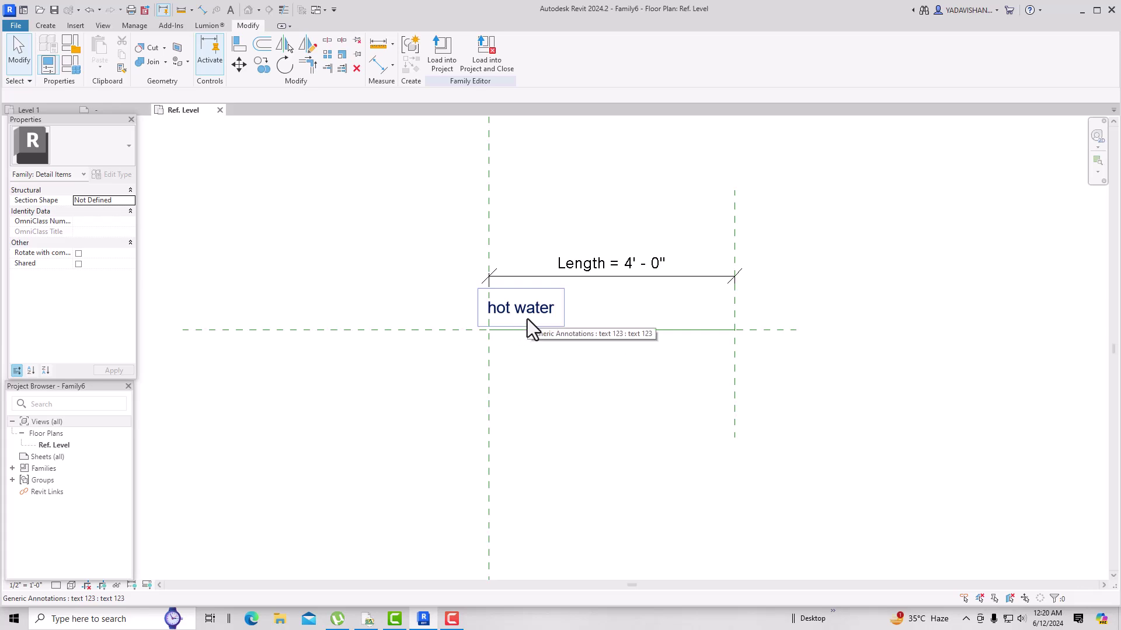
- Change the text letters value to 'sw' in Family Types and confirm
click(527, 319)
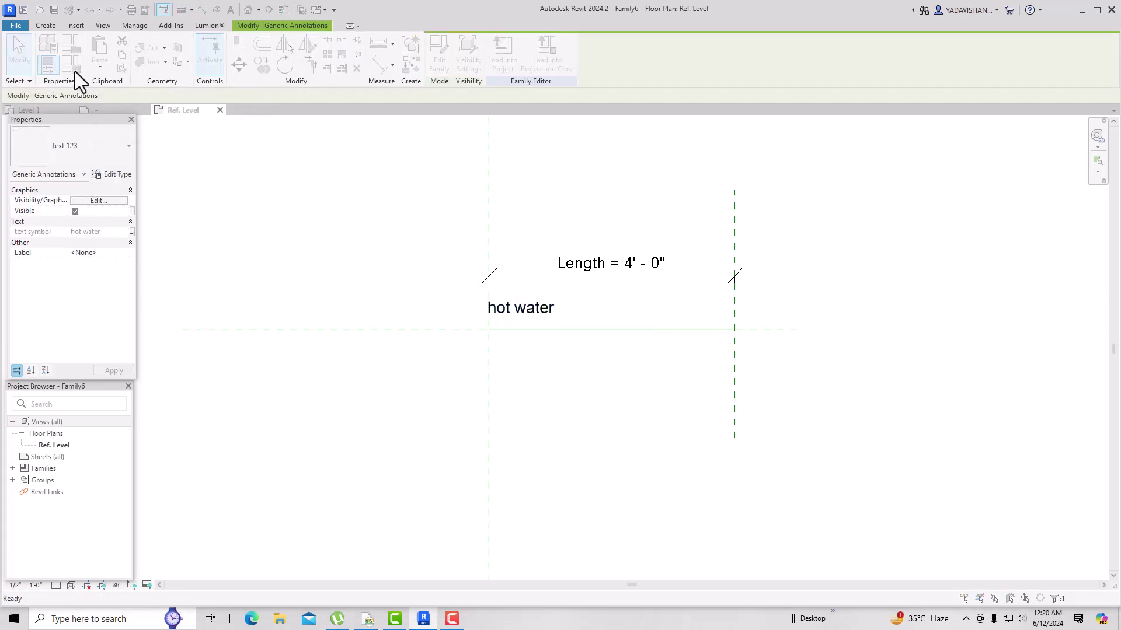
click(75, 71)
click(546, 257)
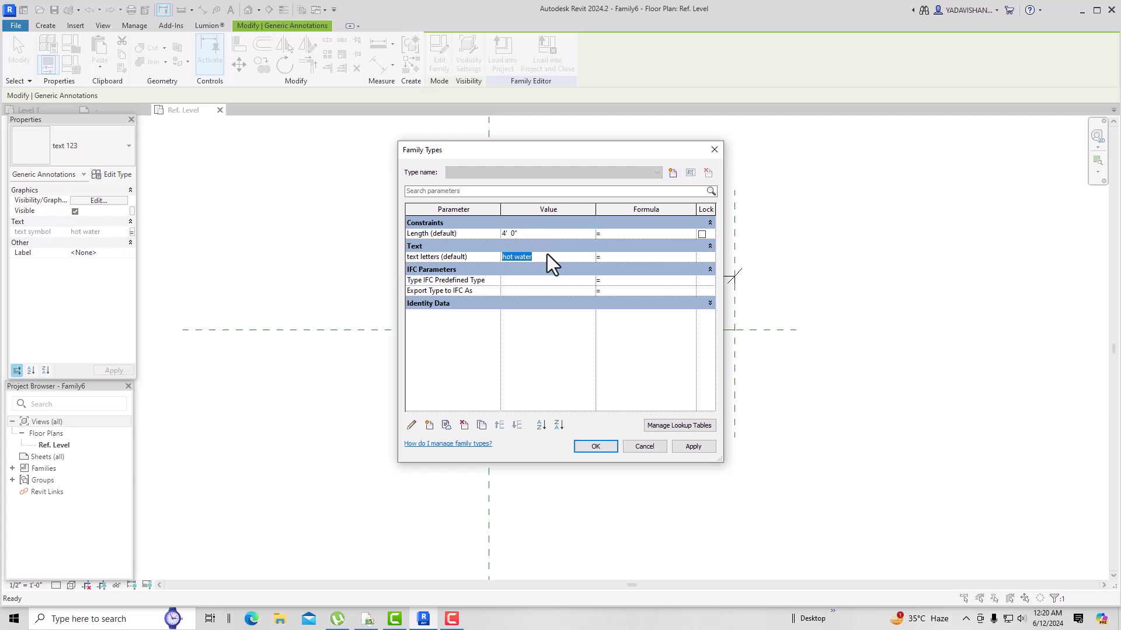
text(st)
key(BackSpace)
key(BackSpace)
text(sw)
click(690, 450)
click(606, 449)
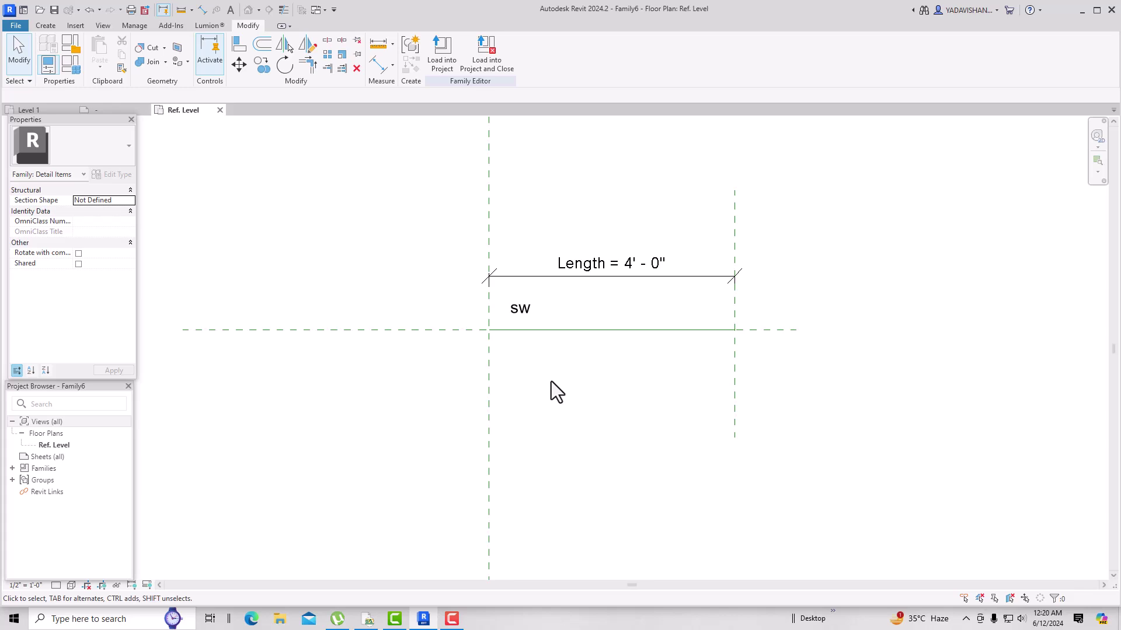
- Draw a 4' Medium Lines detail line from the left to the right reference plane
scroll(482, 304, up, 2)
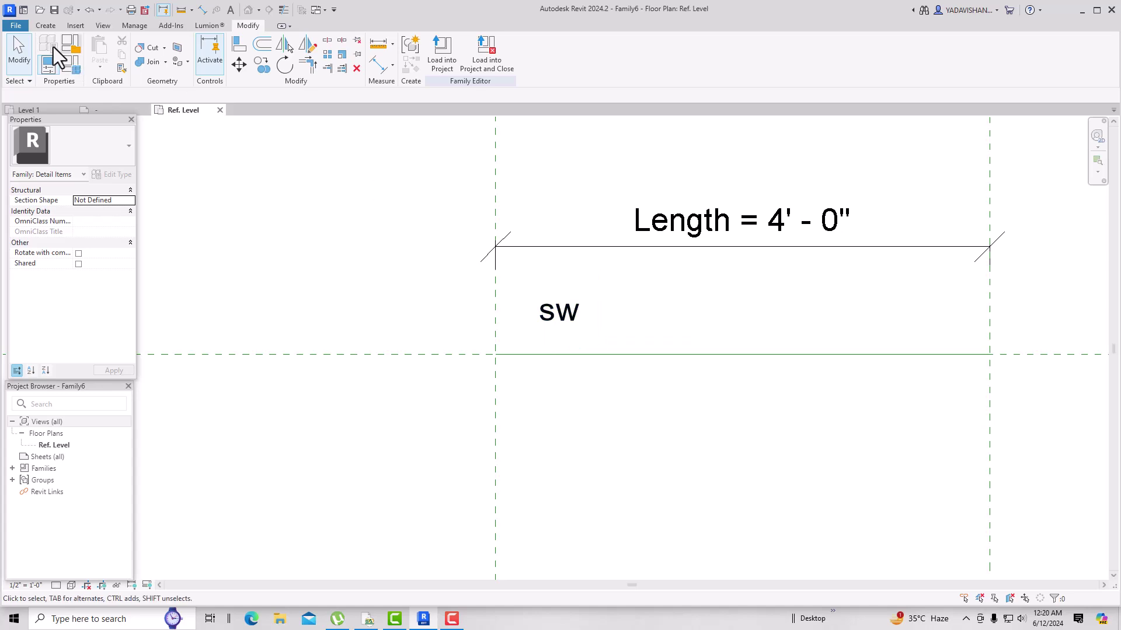
click(46, 26)
click(96, 59)
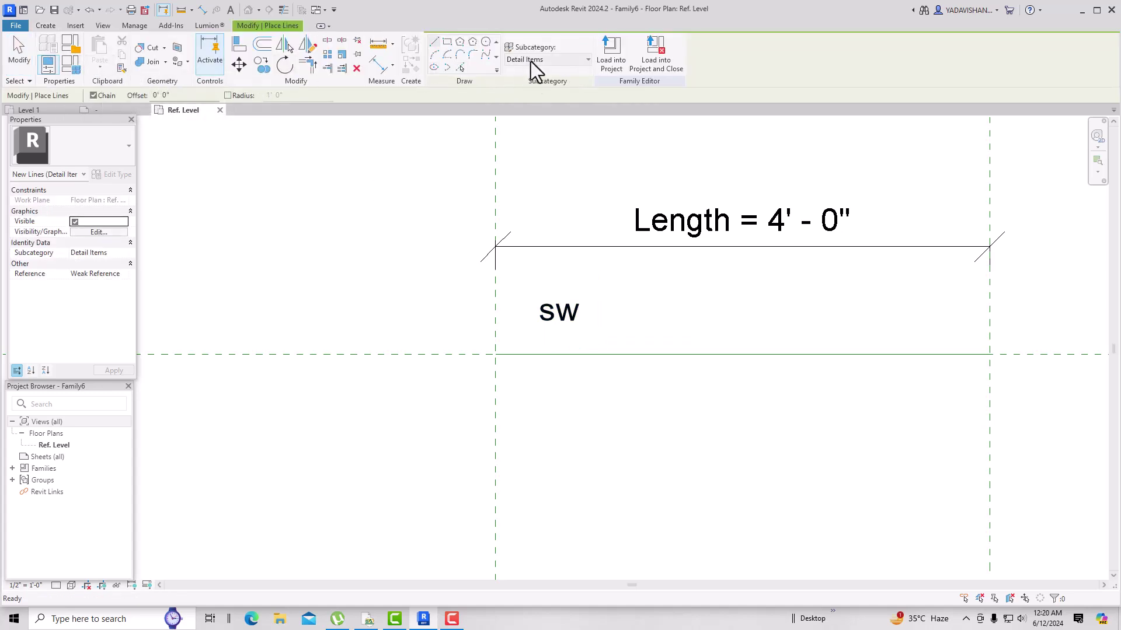
click(527, 61)
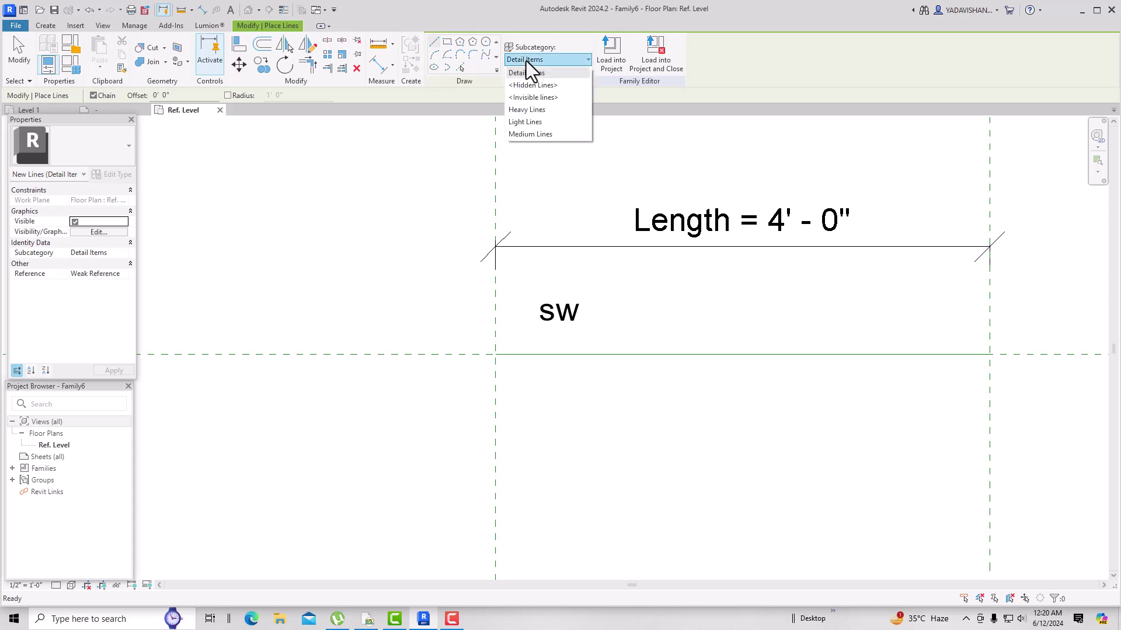
click(540, 136)
click(495, 355)
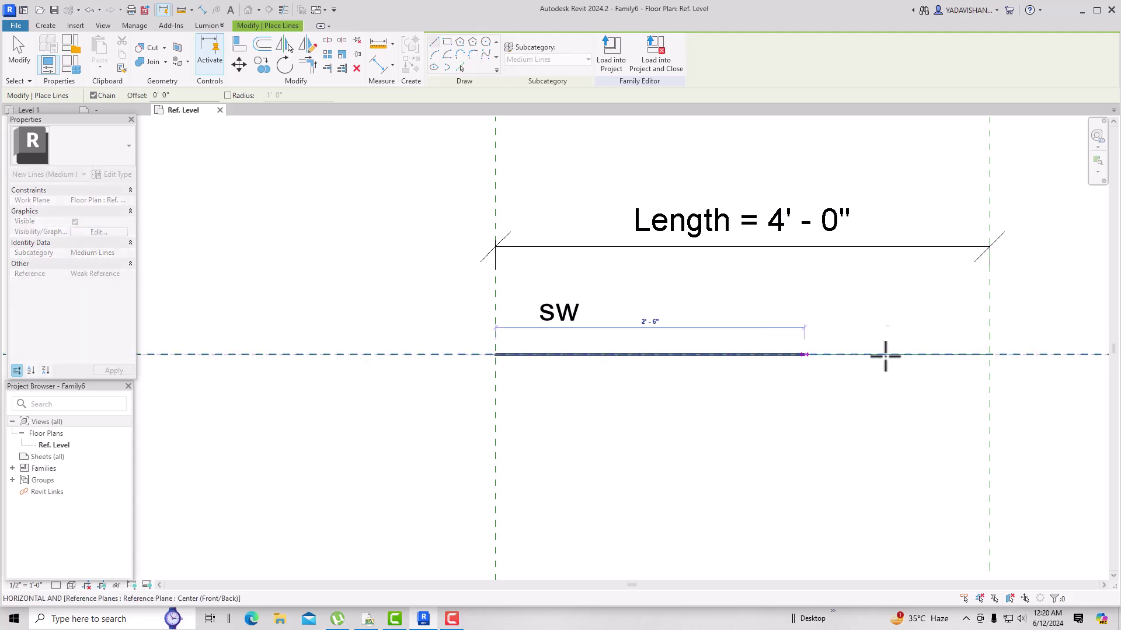
click(989, 355)
key(Escape)
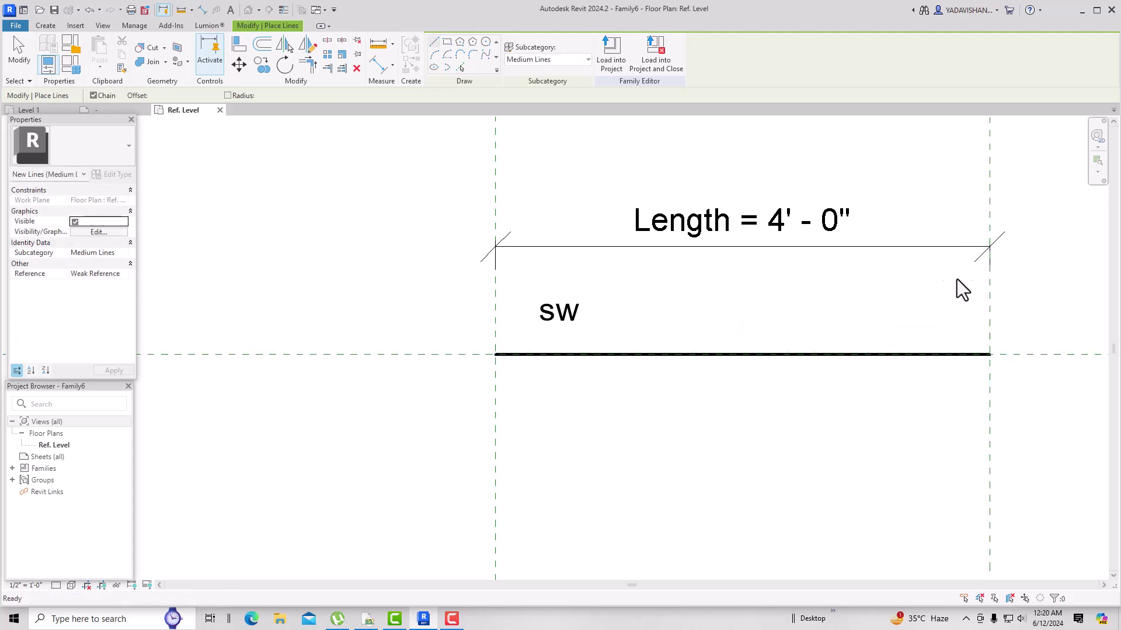
key(Escape)
scroll(464, 406, down, 2)
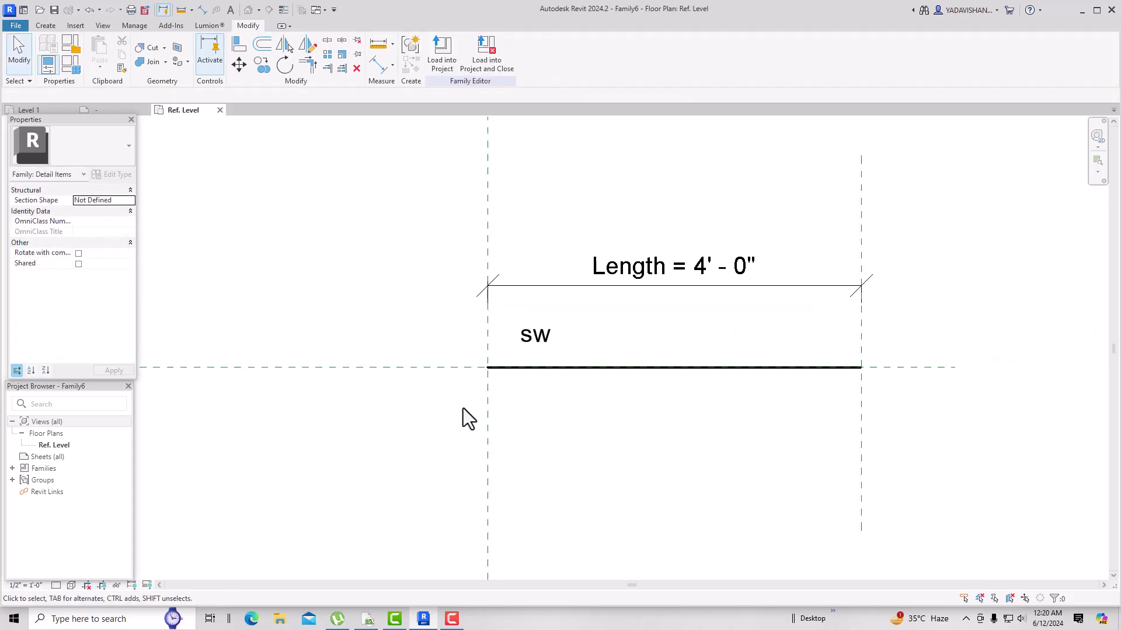
- Align the sw label down onto the detail line, using the line as reference
click(535, 345)
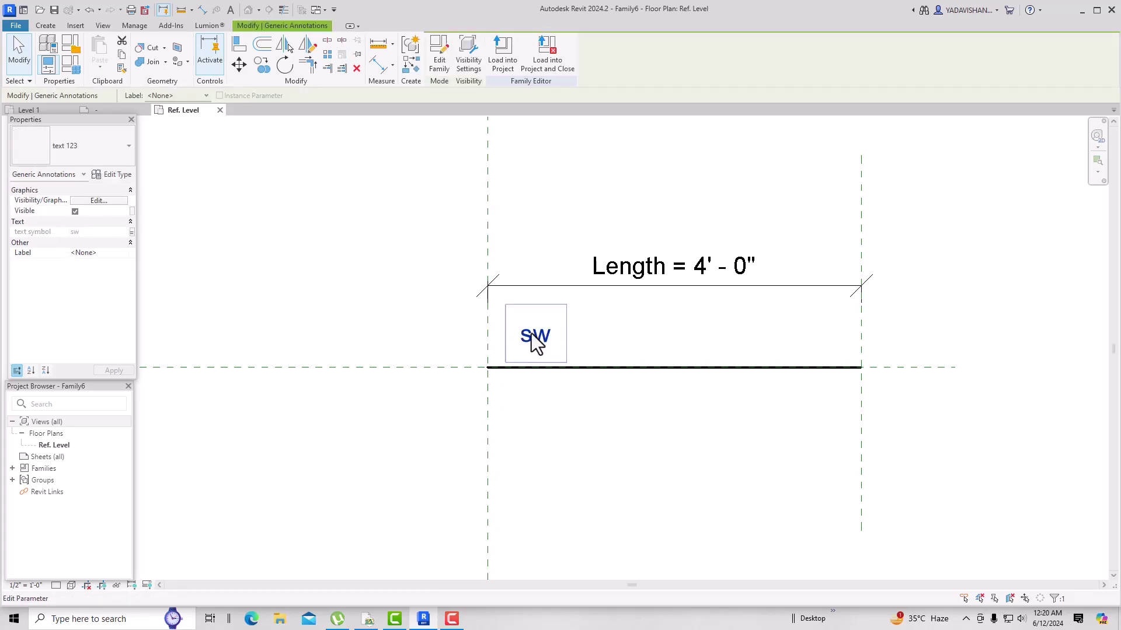
click(240, 47)
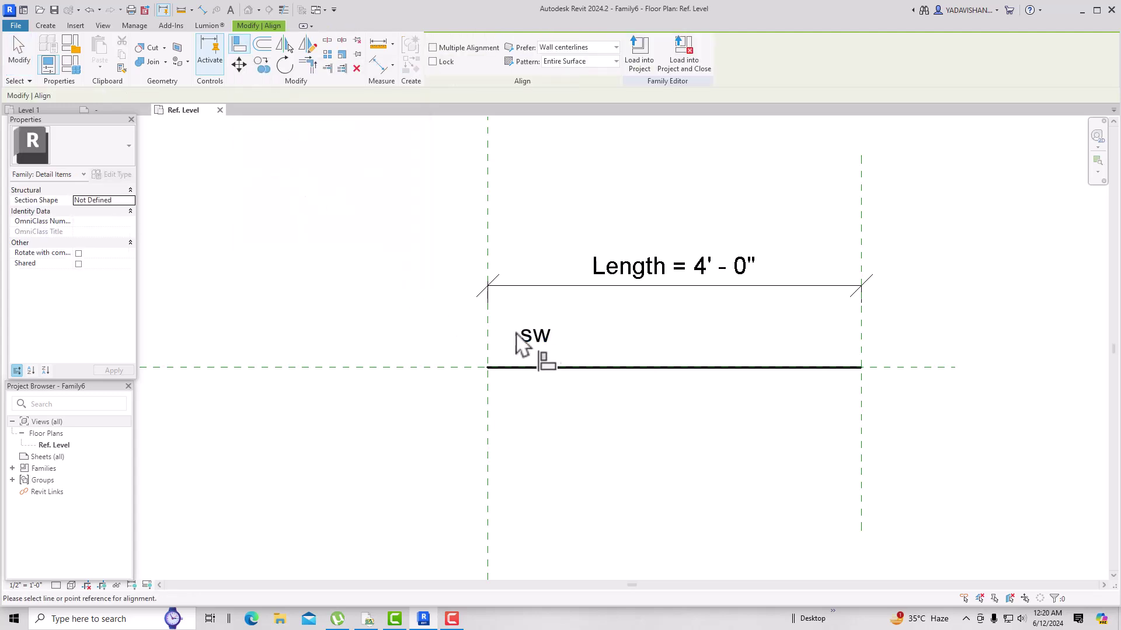
click(537, 341)
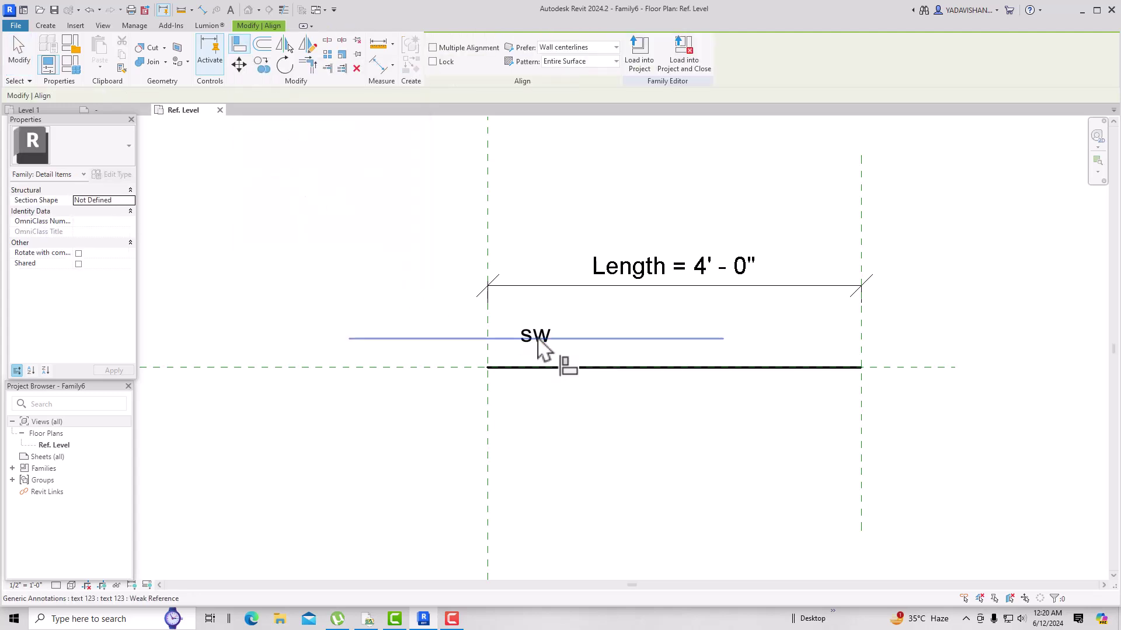
click(525, 368)
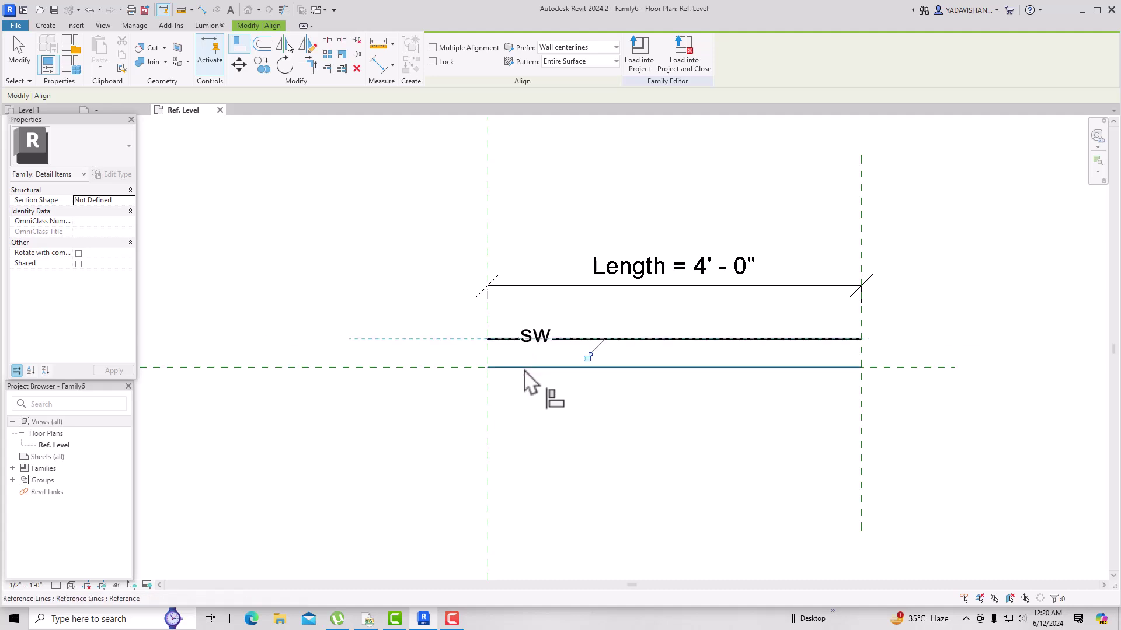
key(ctrl+z)
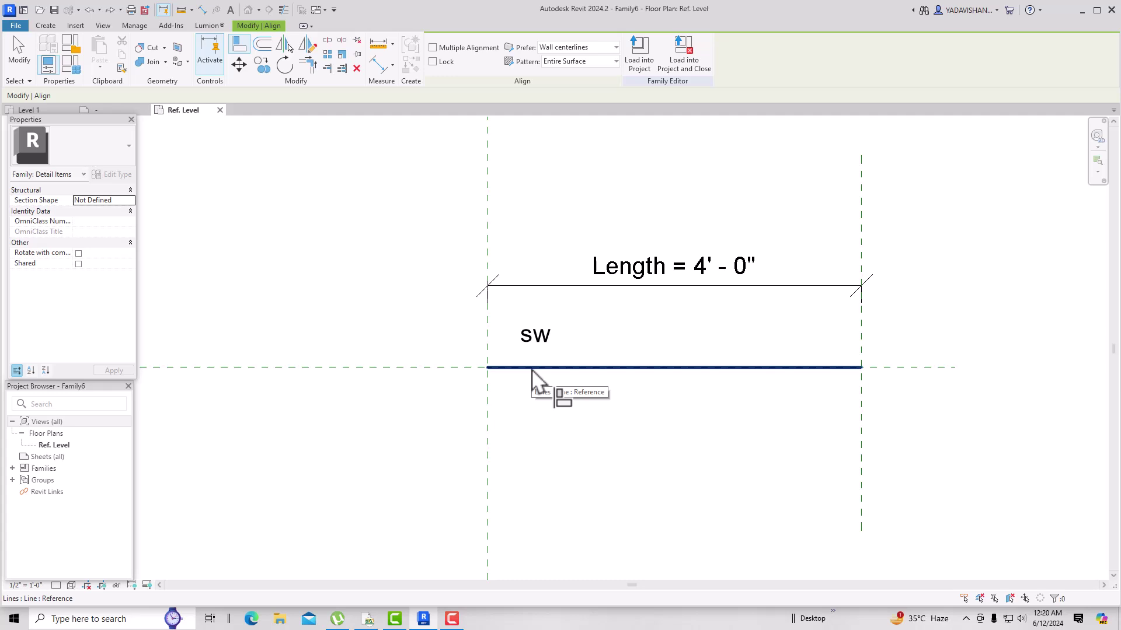
click(532, 368)
click(541, 340)
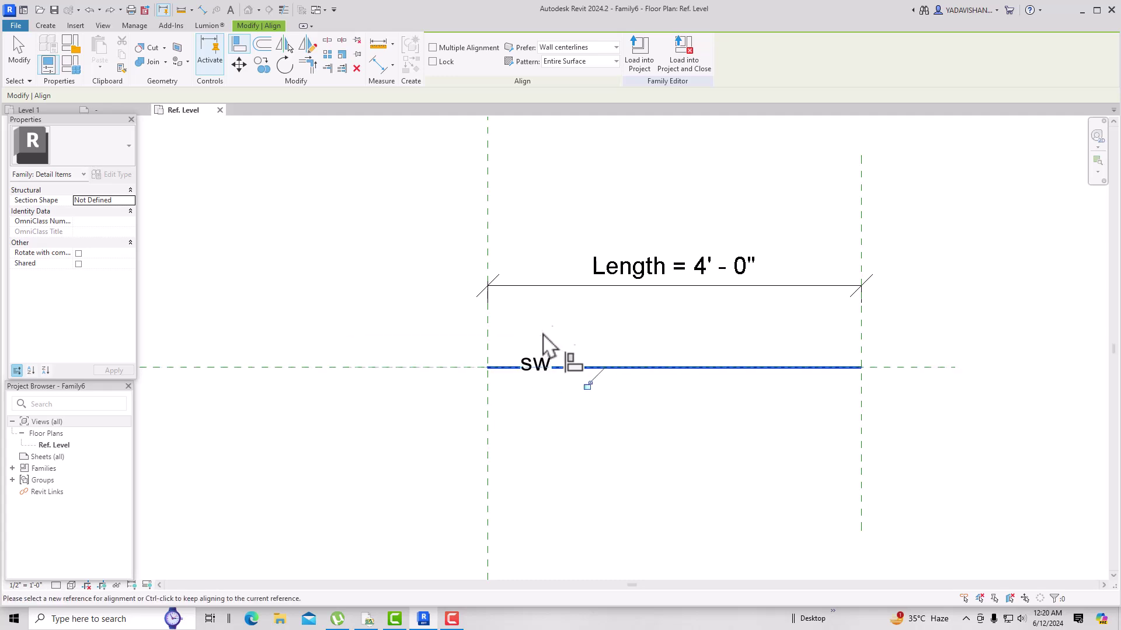
key(Escape)
key(Escape)
scroll(557, 369, up, 2)
- Draw two vertical reference planes crossing the detail line, one near each end
scroll(547, 389, down, 2)
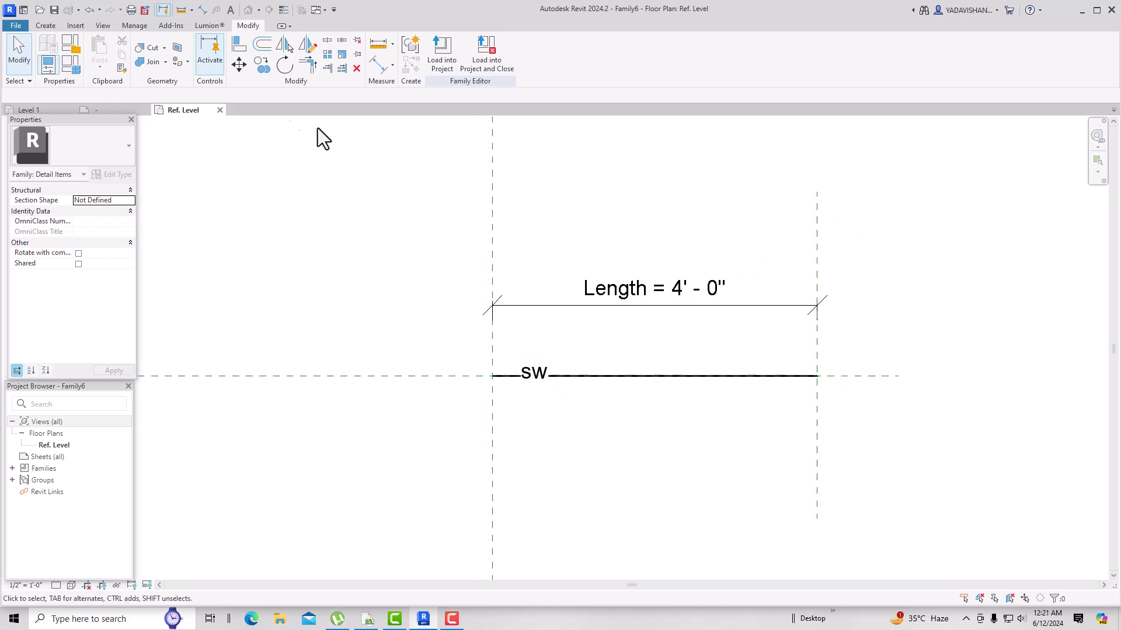
click(46, 26)
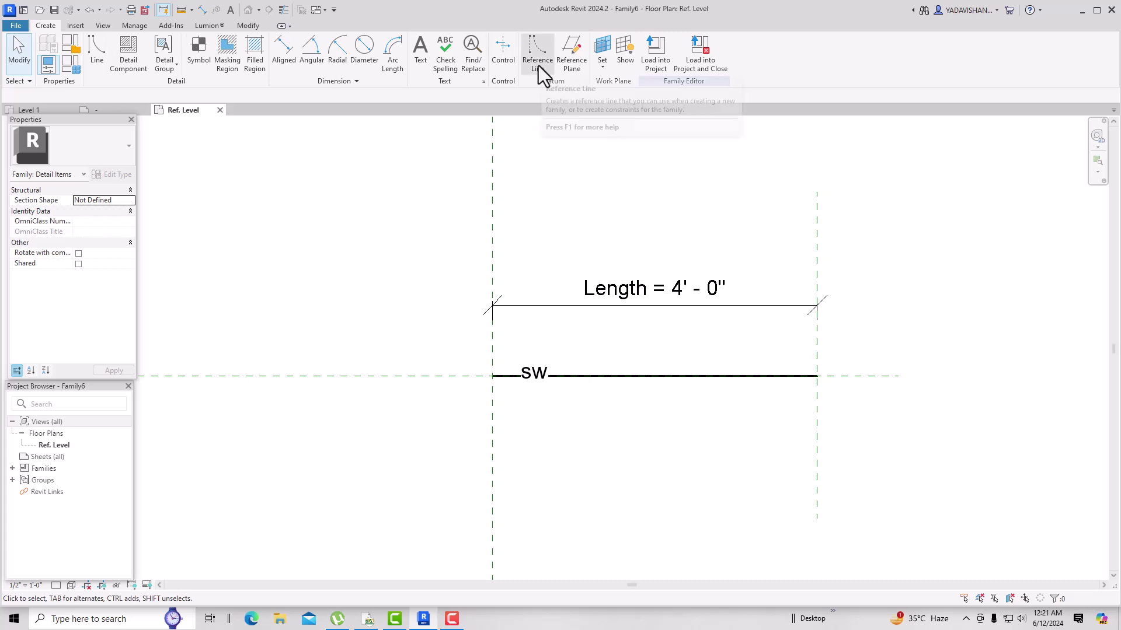
click(565, 66)
click(532, 226)
click(532, 416)
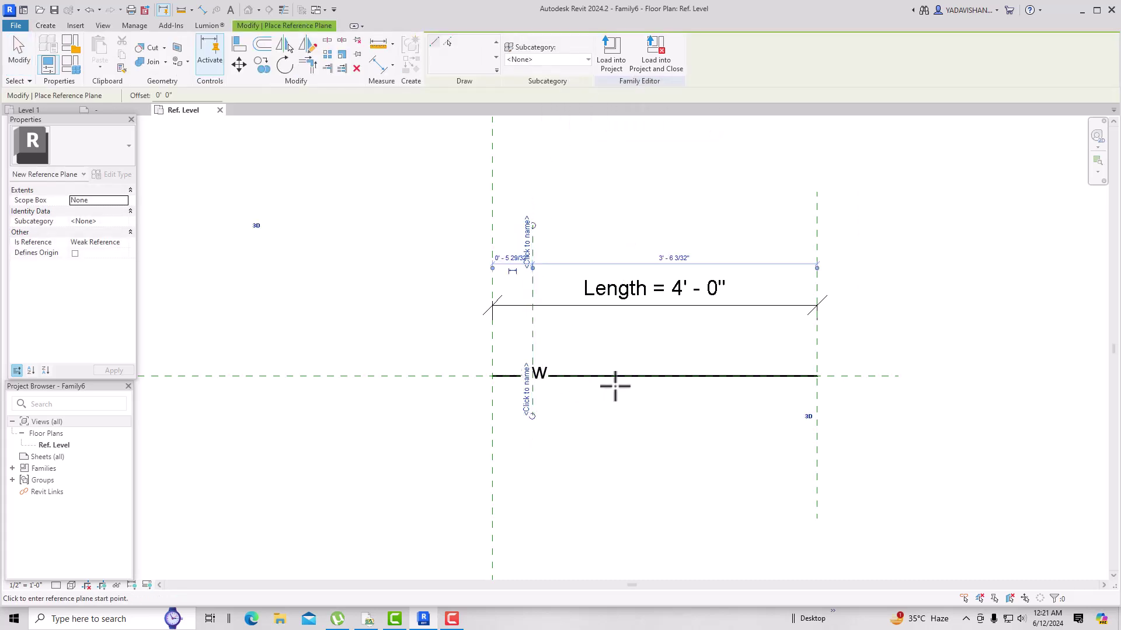
click(778, 215)
click(781, 402)
key(Escape)
key(Escape)
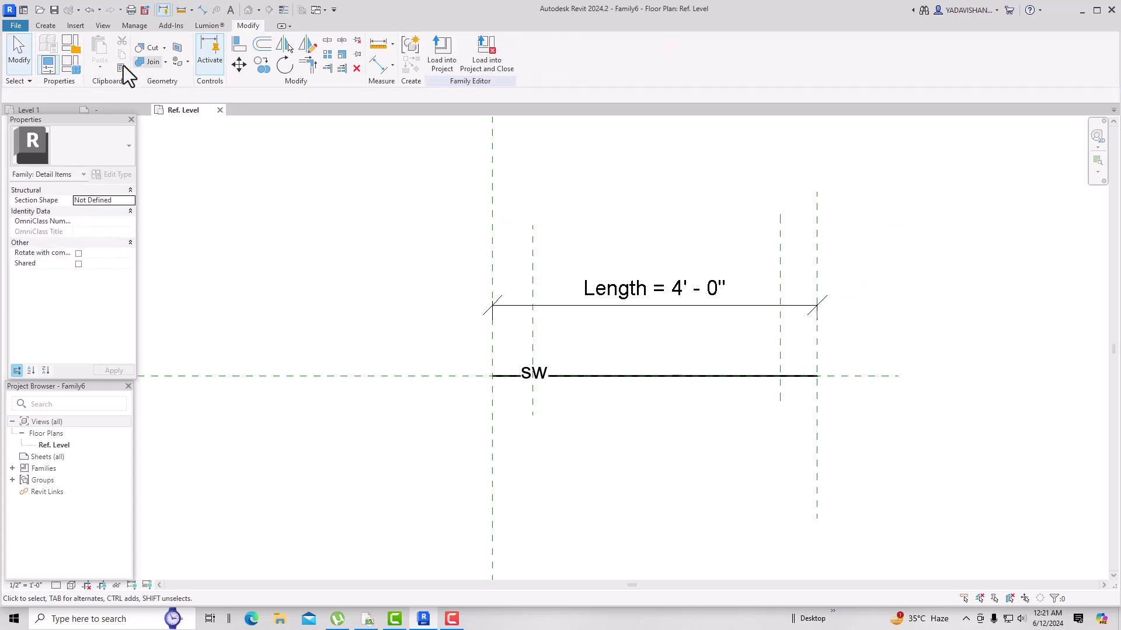
click(48, 26)
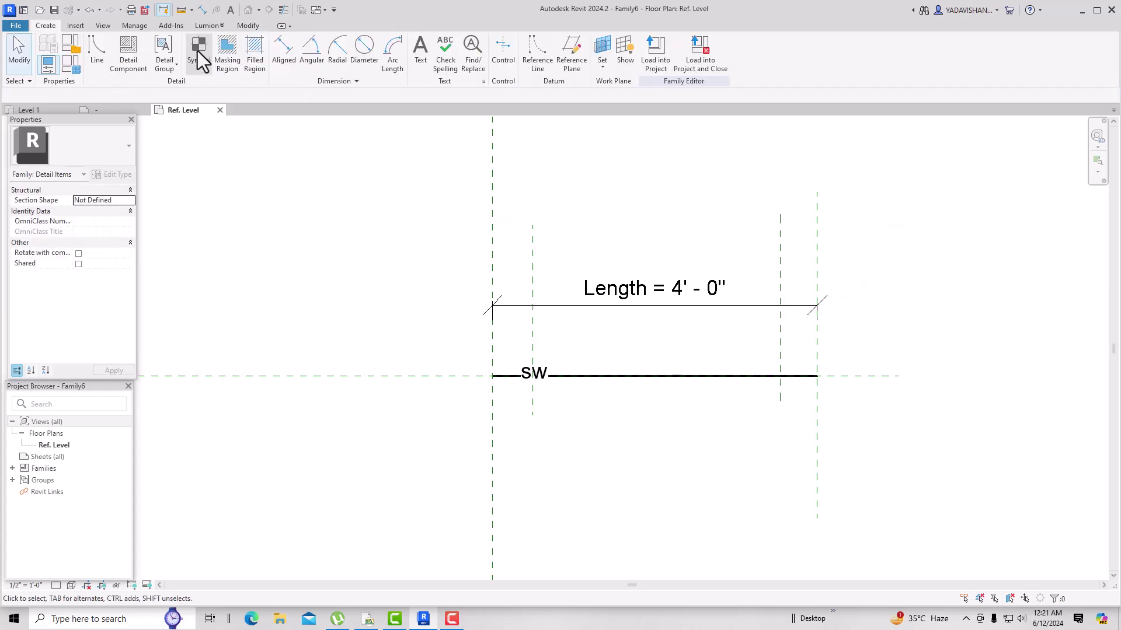
- Dimension the two end gaps between the end planes and inner planes (0' - 5 29/32" and 0' - 5 1/2")
click(280, 57)
click(492, 326)
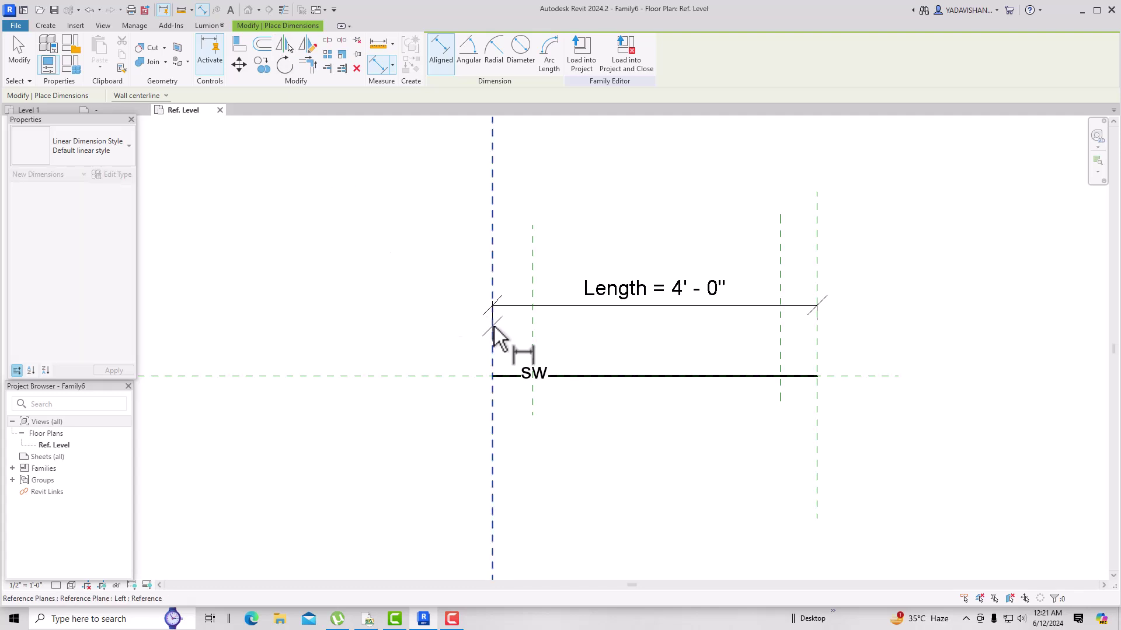
click(533, 329)
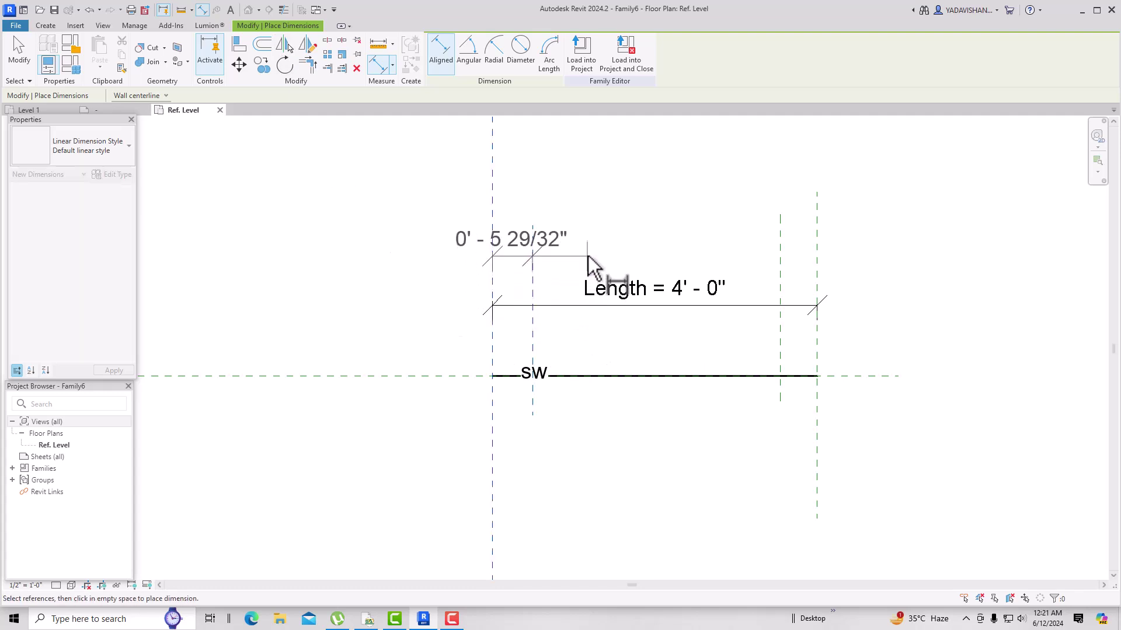
click(588, 255)
click(780, 274)
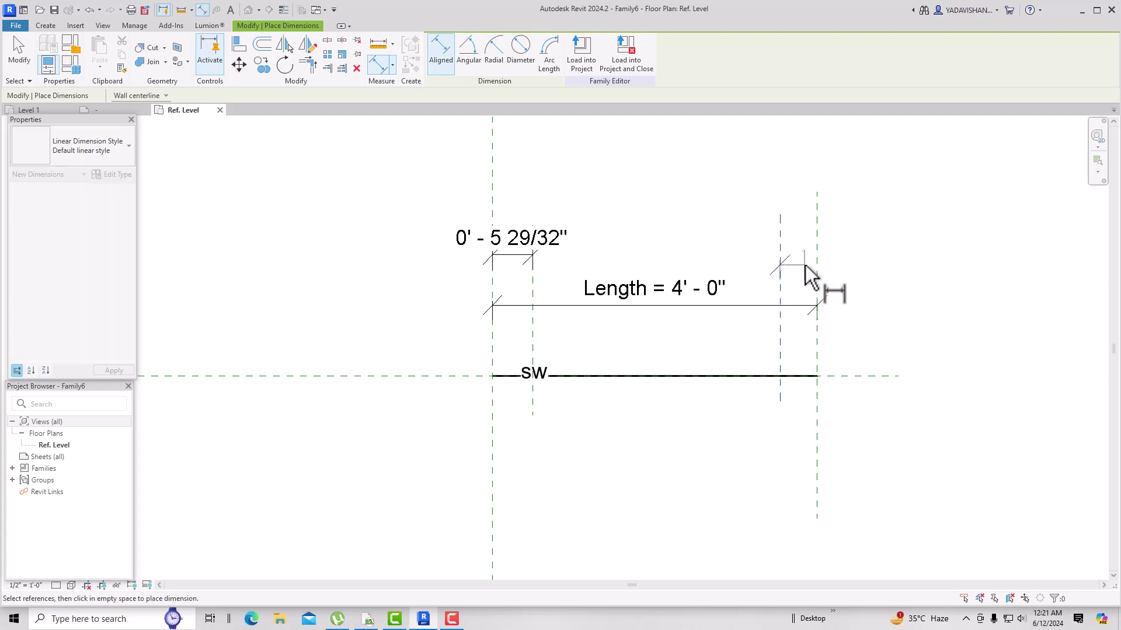
click(817, 268)
click(901, 267)
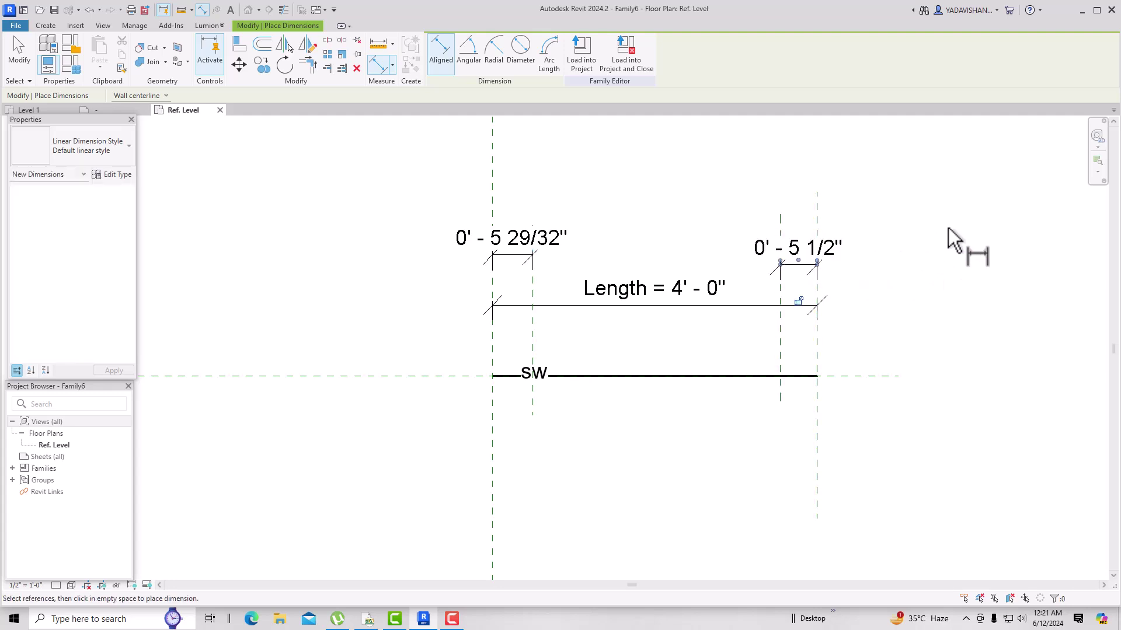
key(Escape)
key(Escape)
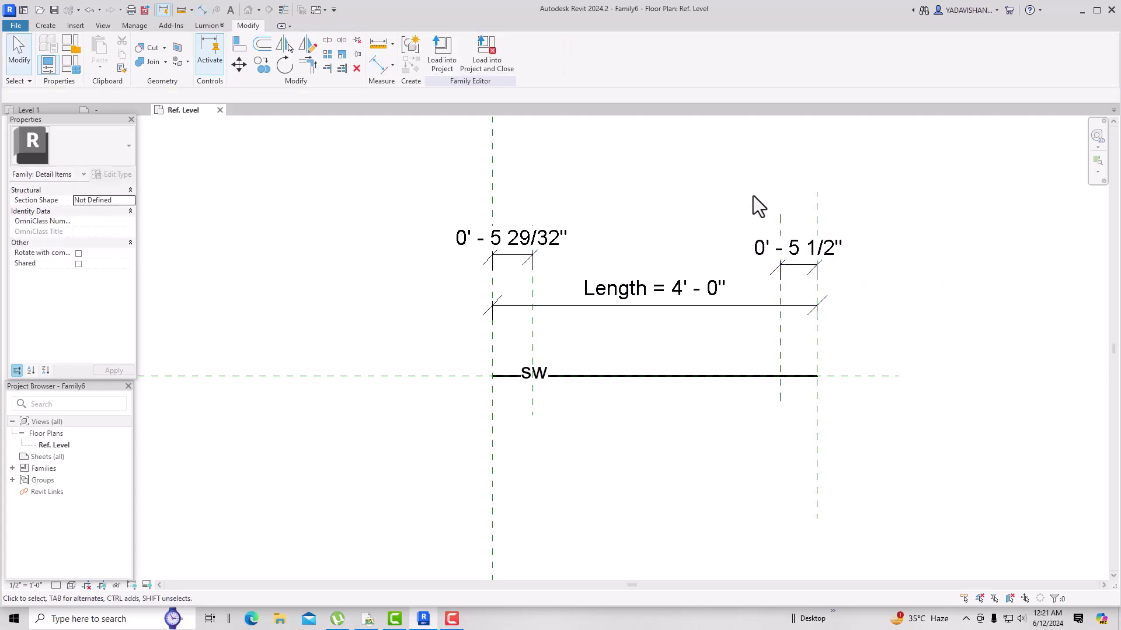
- Label the left end-offset dimension with a new parameter named 'dimension'
click(537, 232)
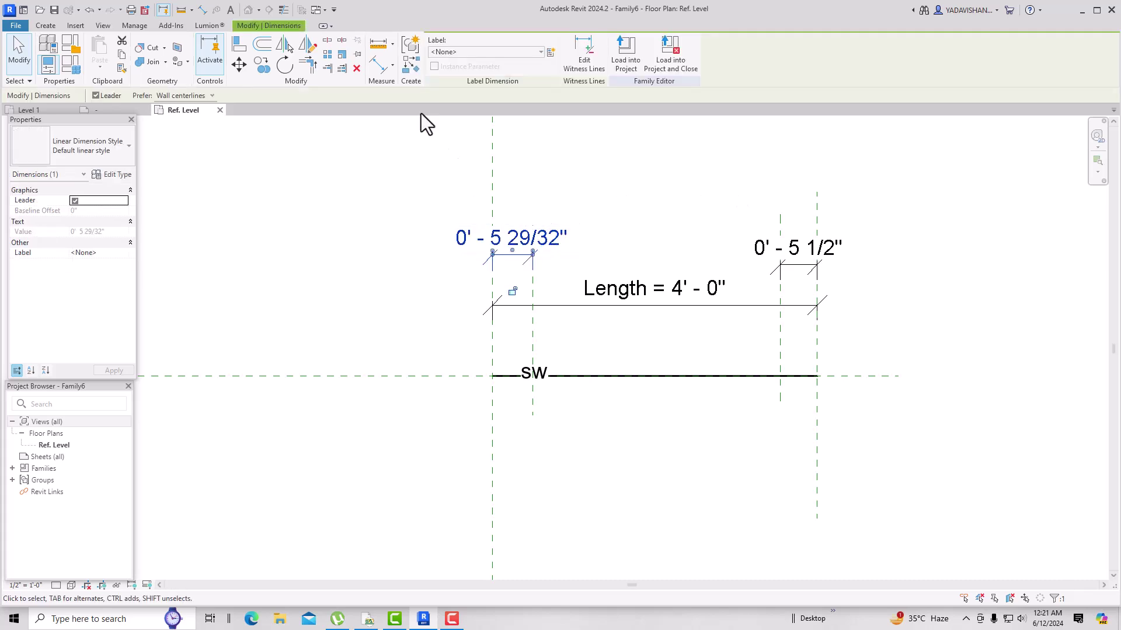
click(549, 56)
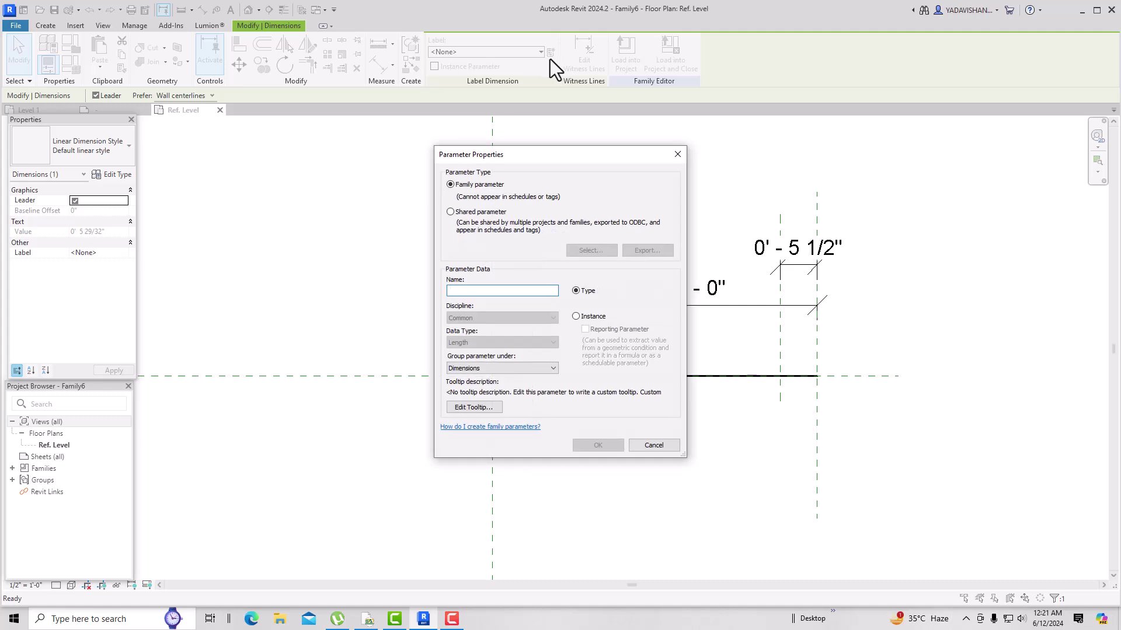
text(di)
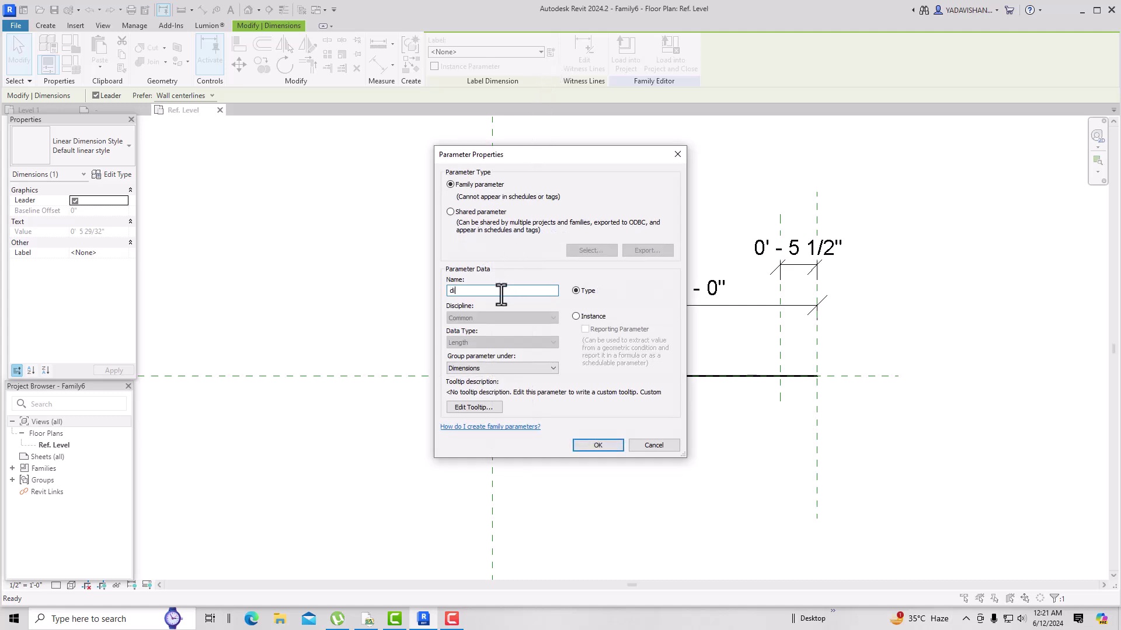
text(mension)
click(592, 443)
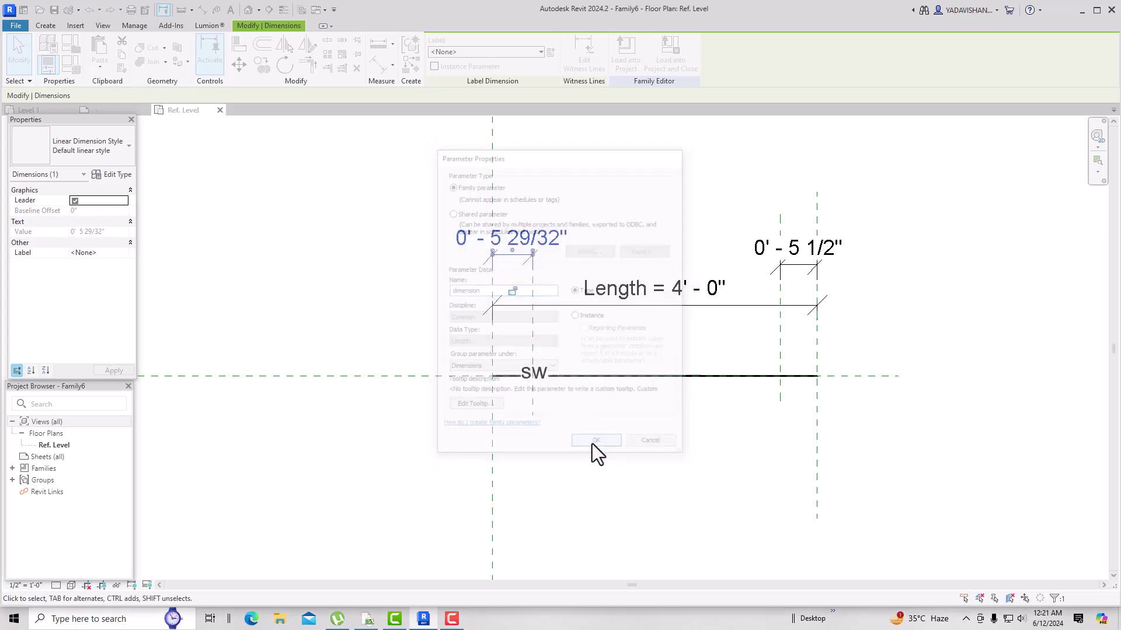
click(595, 437)
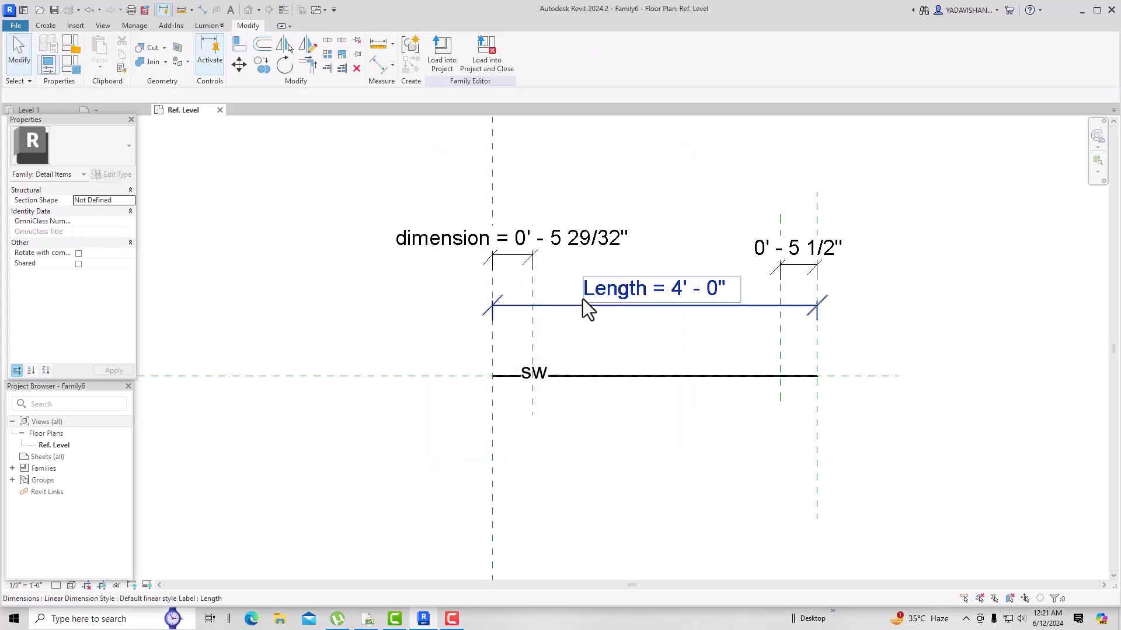
- Apply the 'dimension' label to the right end-offset dimension as well
click(782, 259)
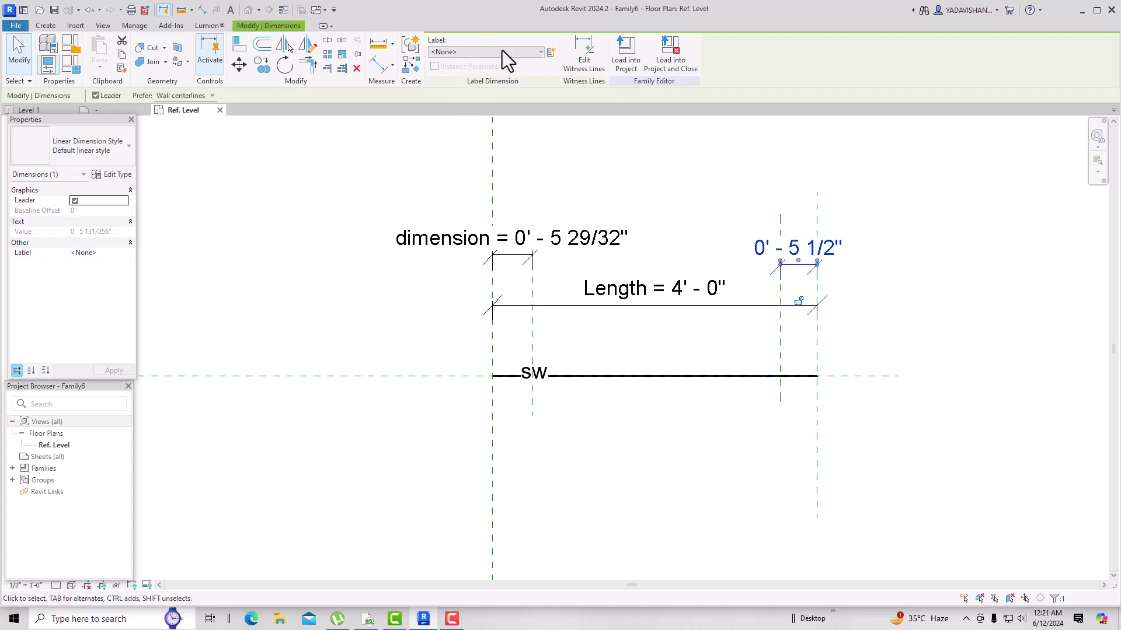
click(534, 55)
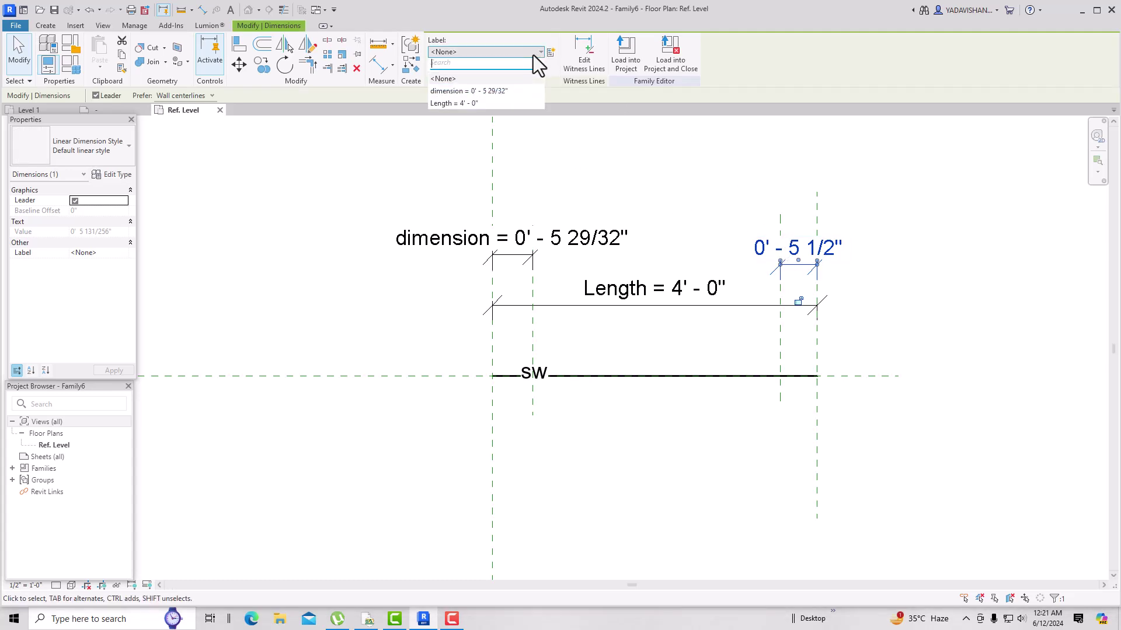
click(512, 91)
key(Escape)
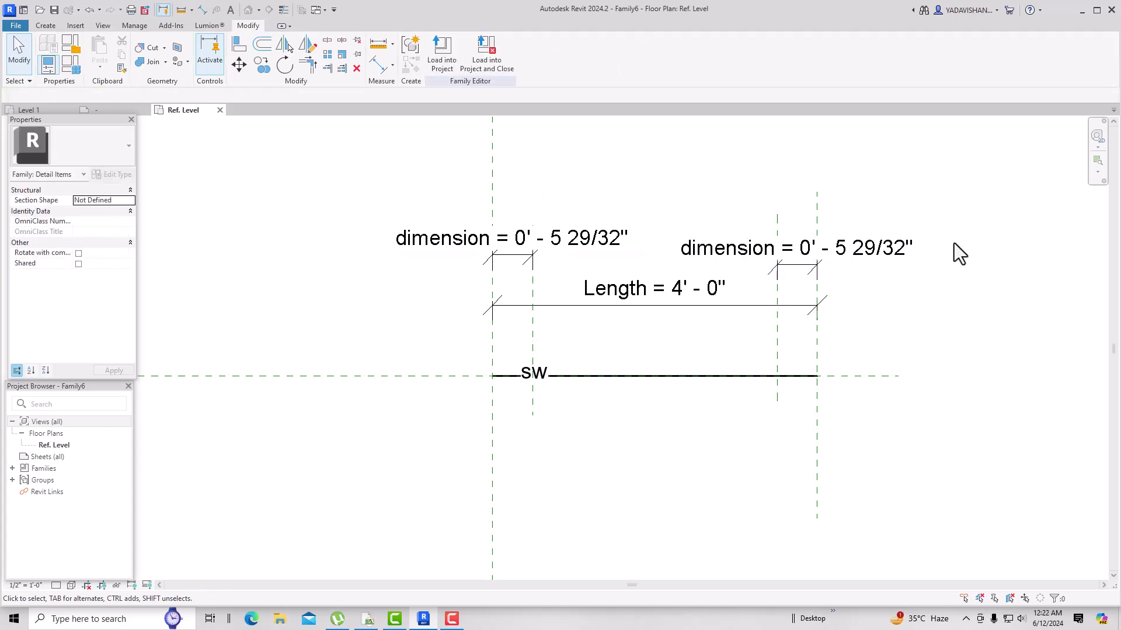
- Array the sw text into 3 grouped, evenly spaced copies along the detail line
click(547, 377)
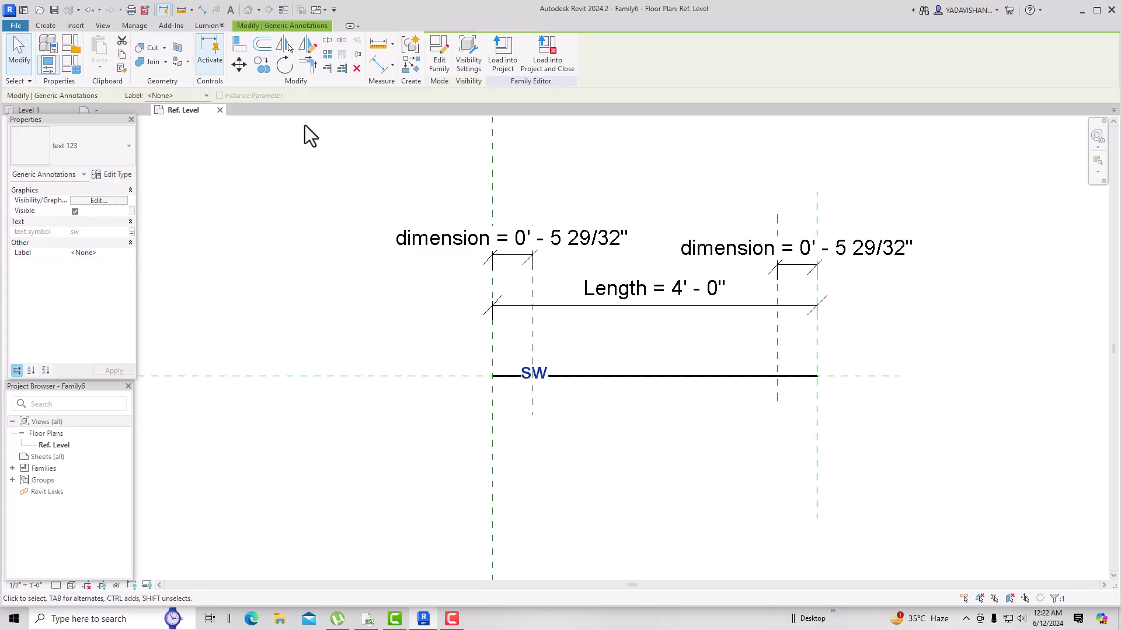
click(323, 55)
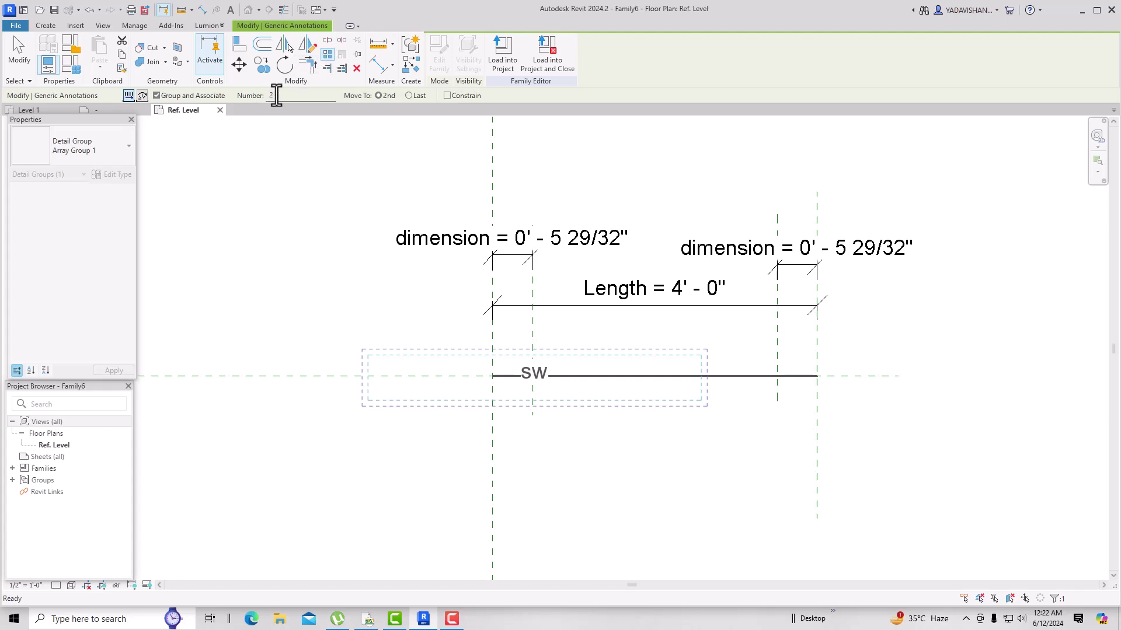
double_click(261, 97)
click(534, 375)
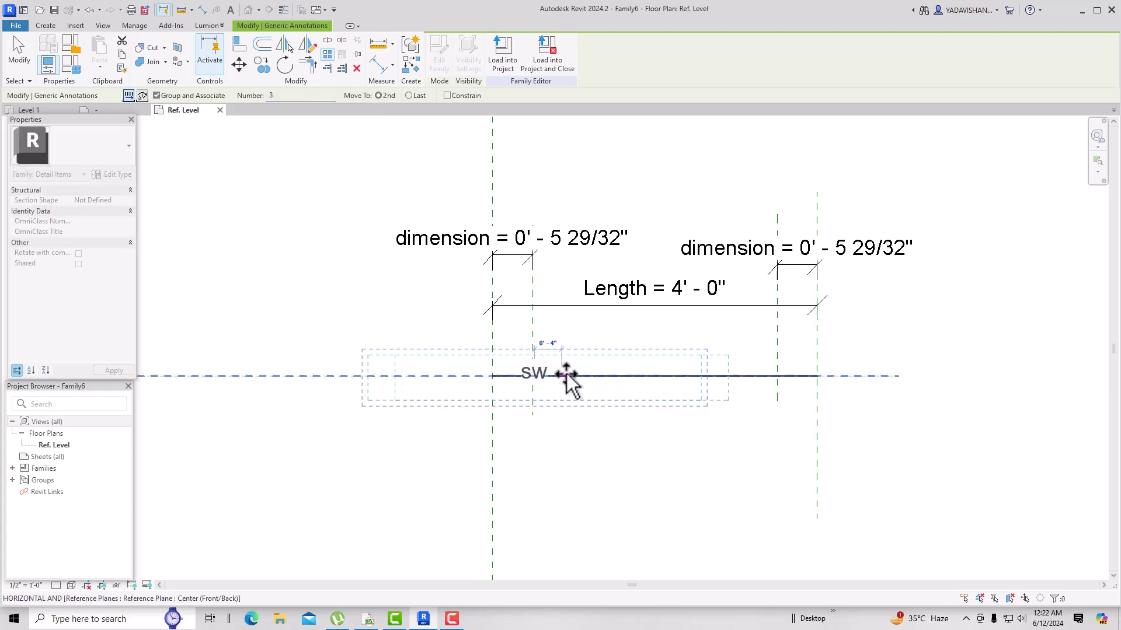
click(607, 376)
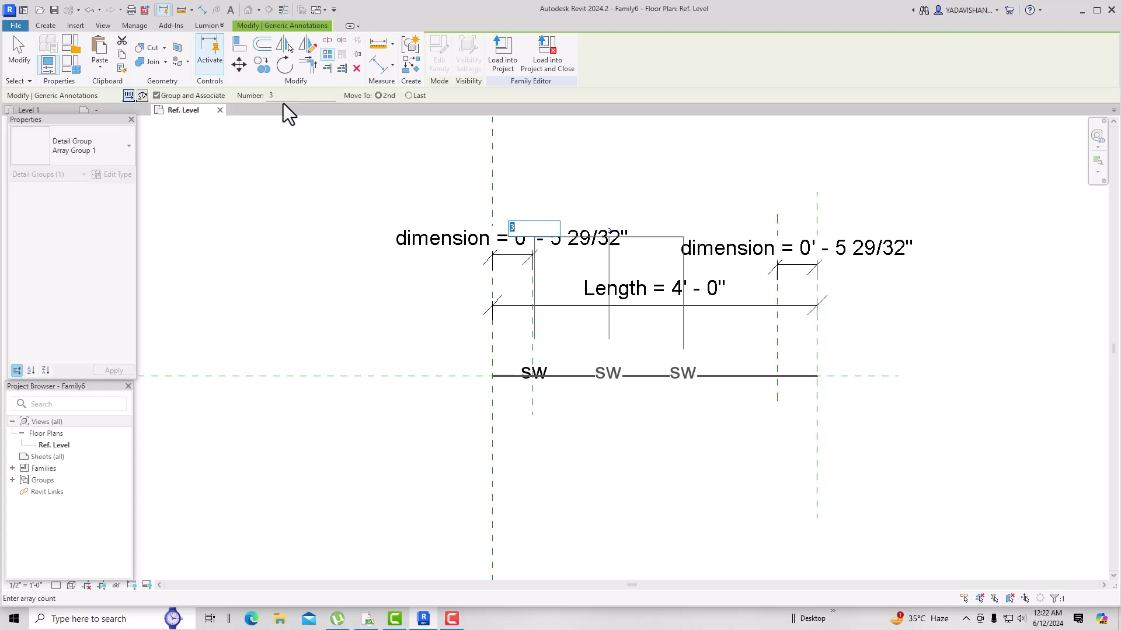
key(Return)
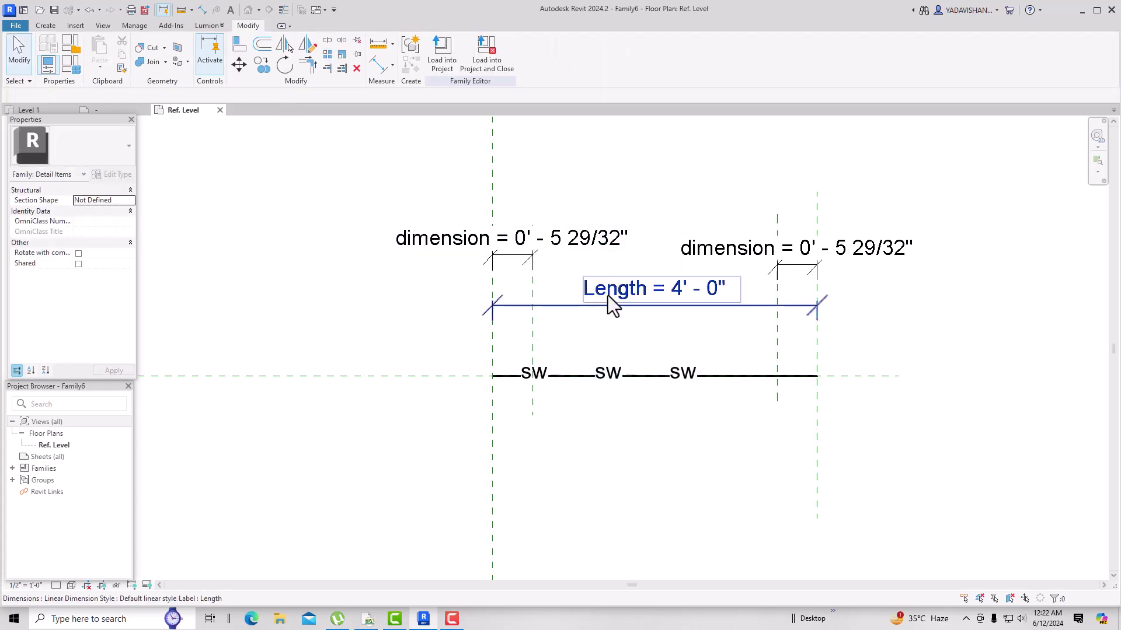
- Label the sw array count with a new instance parameter named 'number'
click(621, 383)
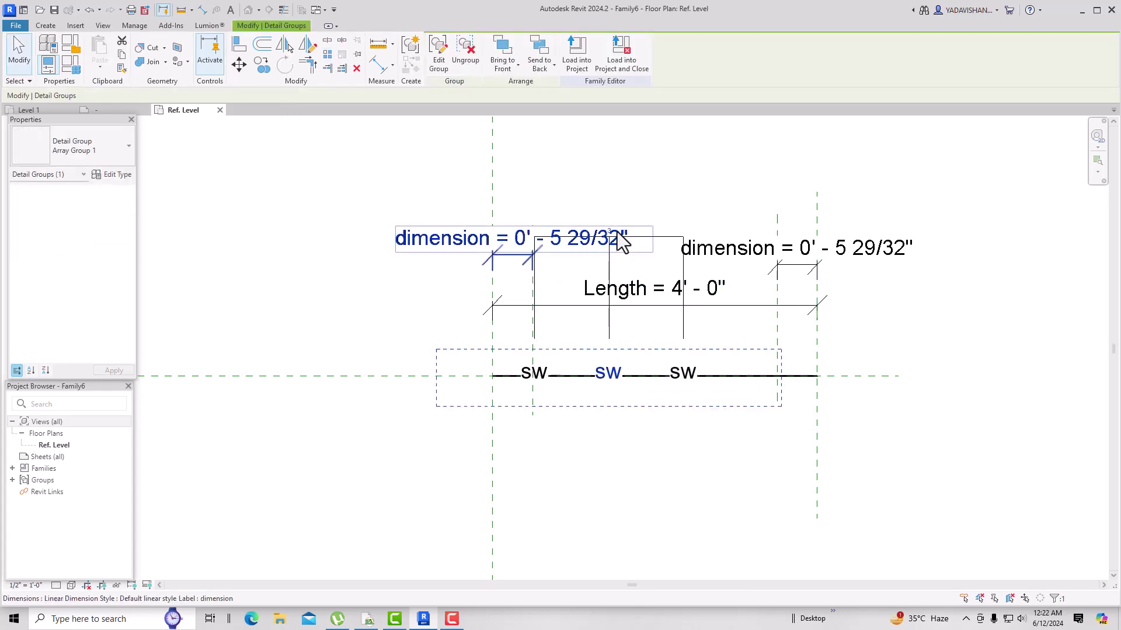
click(671, 238)
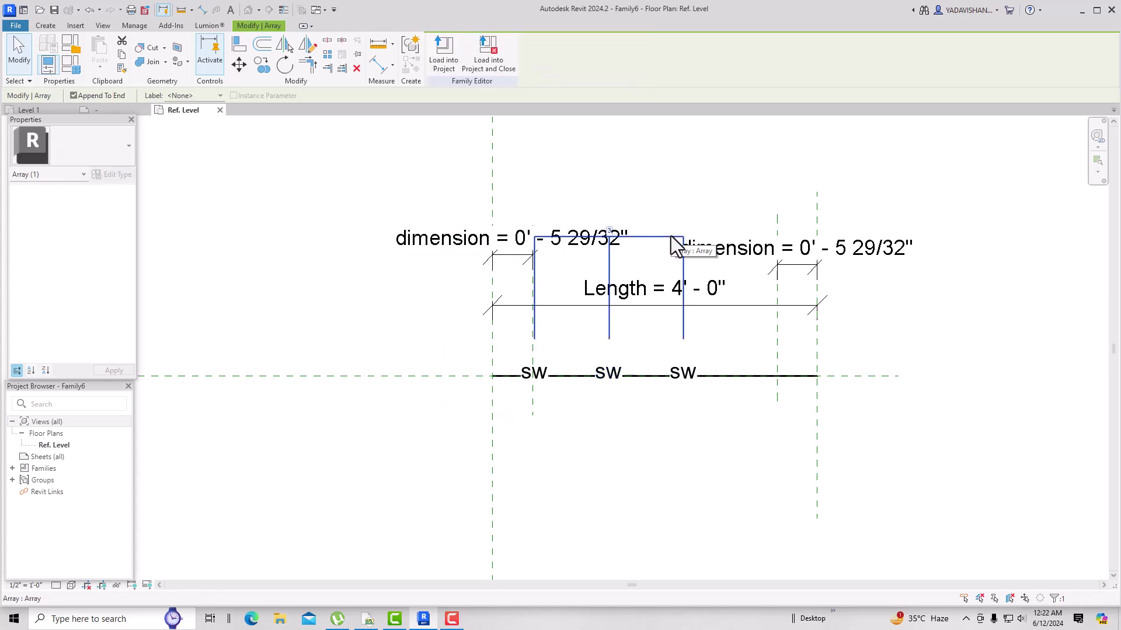
click(201, 96)
click(201, 116)
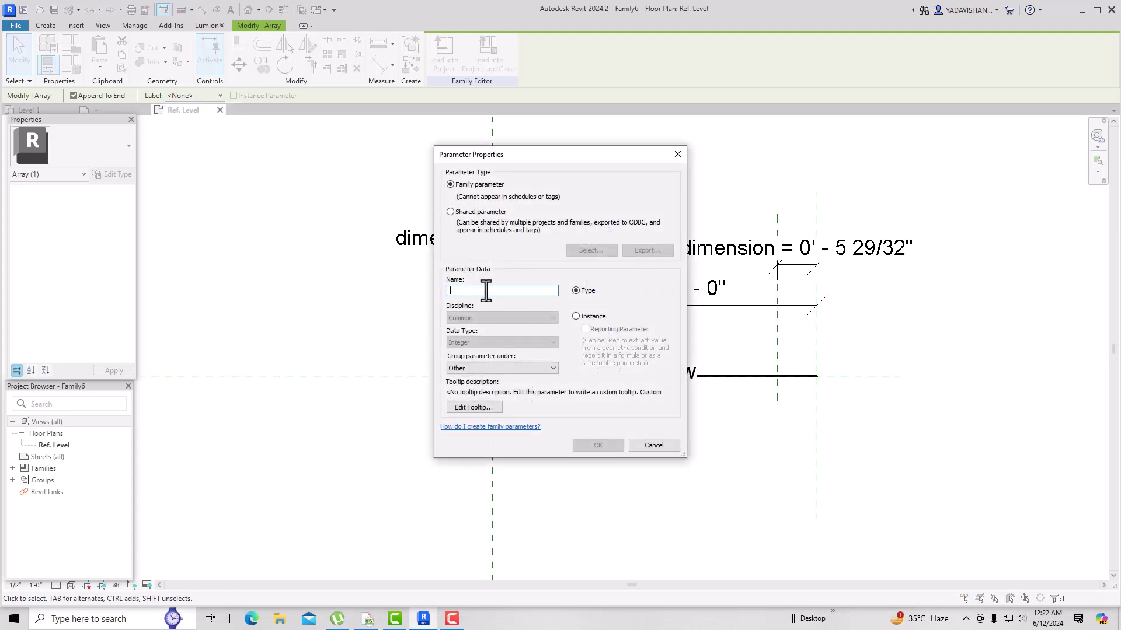
text(number)
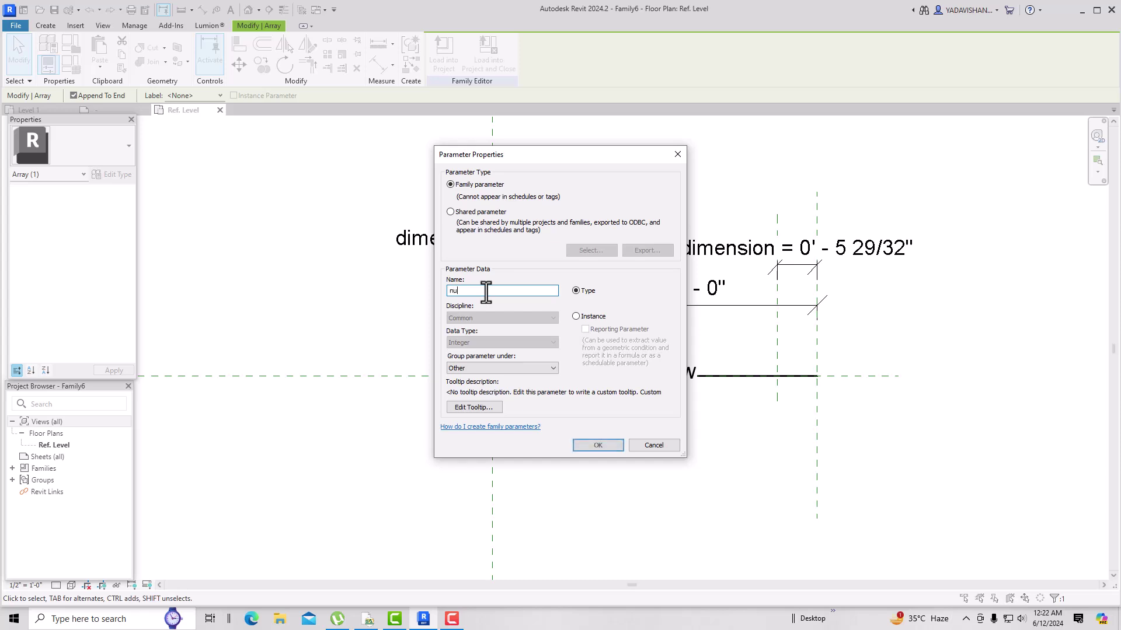
click(579, 315)
click(586, 446)
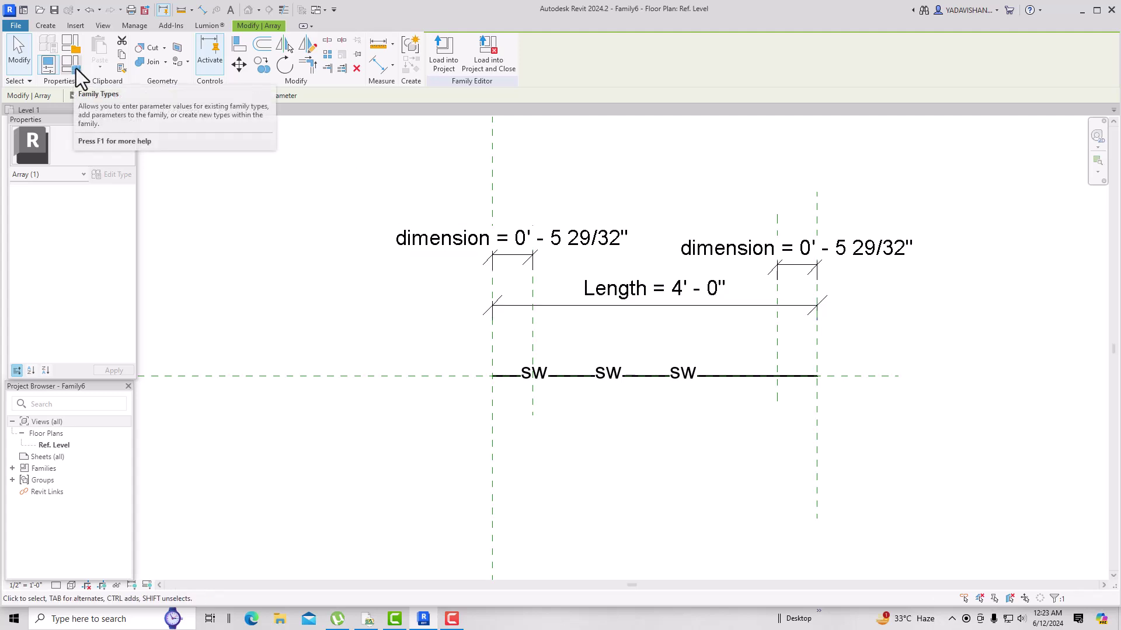
- In Family Types, set number to 5 and apply to spread five sw labels
click(604, 377)
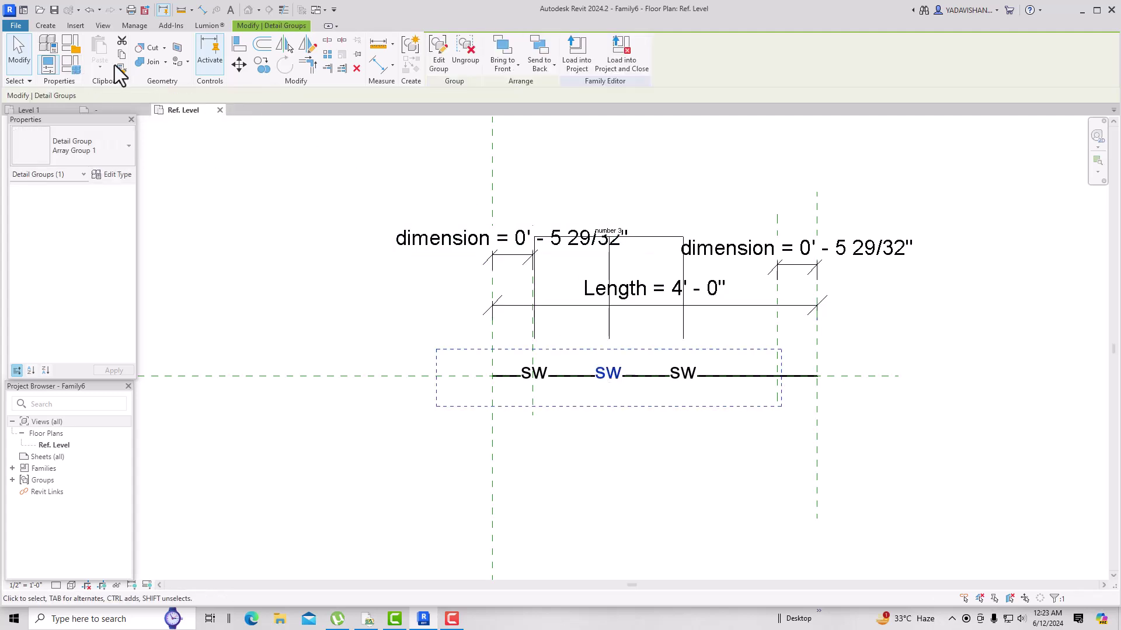
click(75, 71)
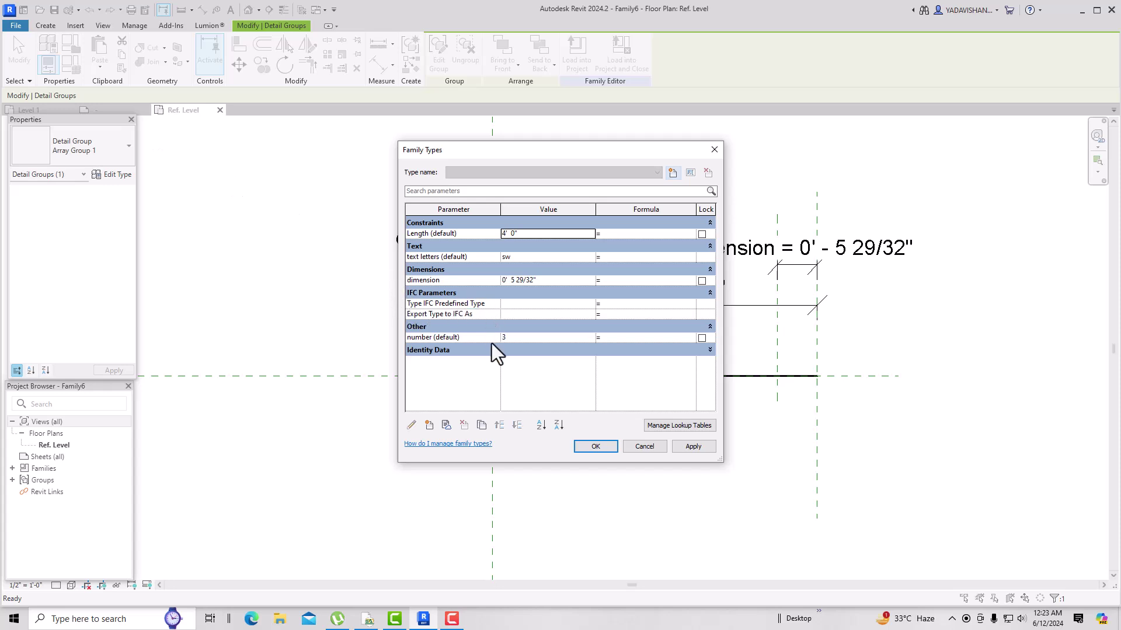
click(514, 341)
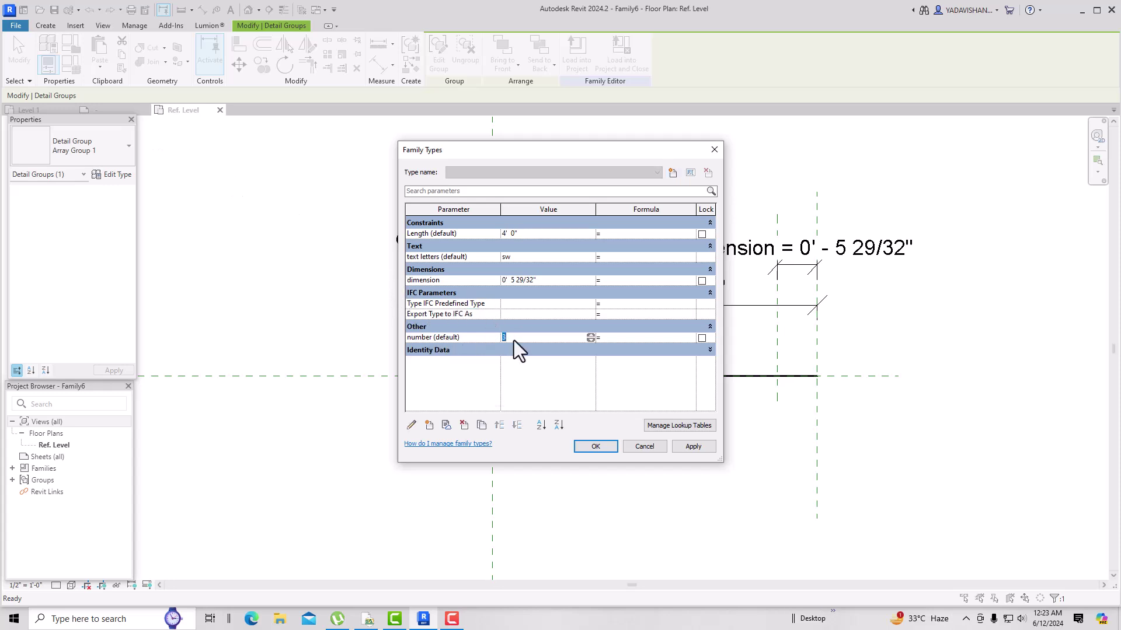
text(5)
click(689, 447)
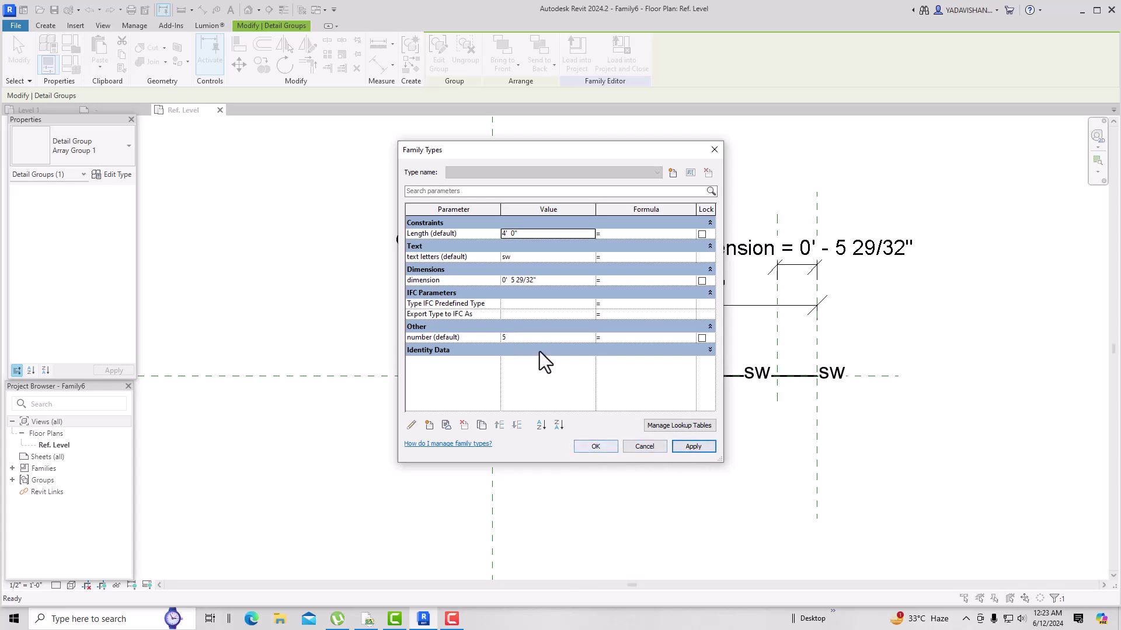
drag(580, 153, 305, 172)
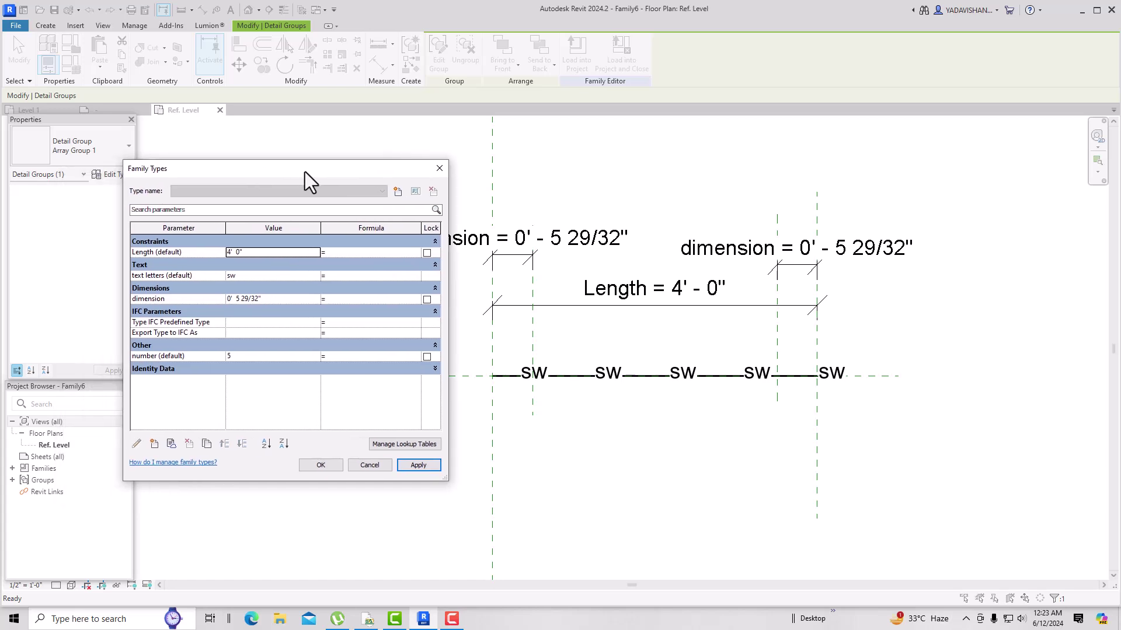